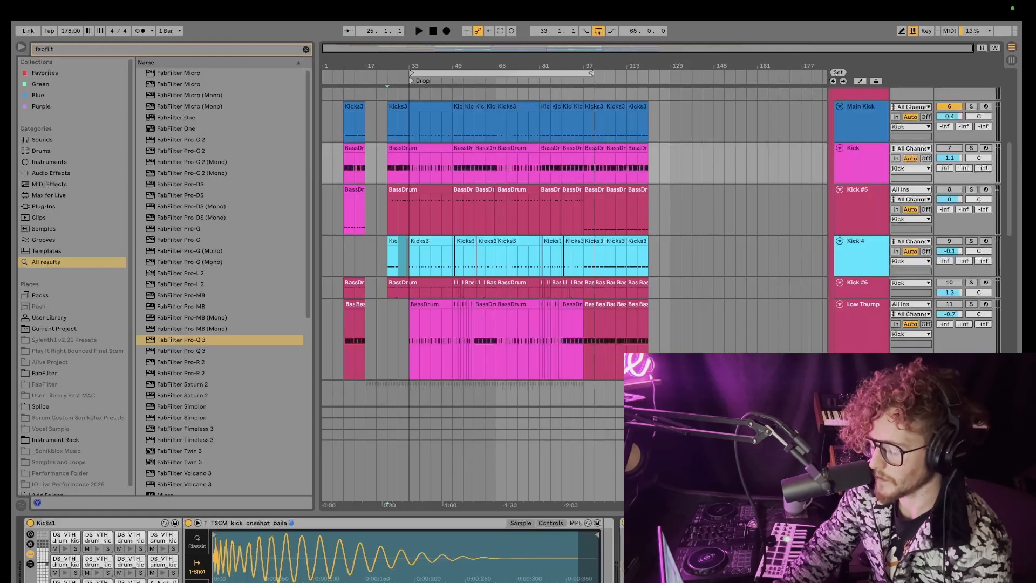
Step: Select bars 33 to 41 on the Main Kick track and split the clip there
click(408, 214)
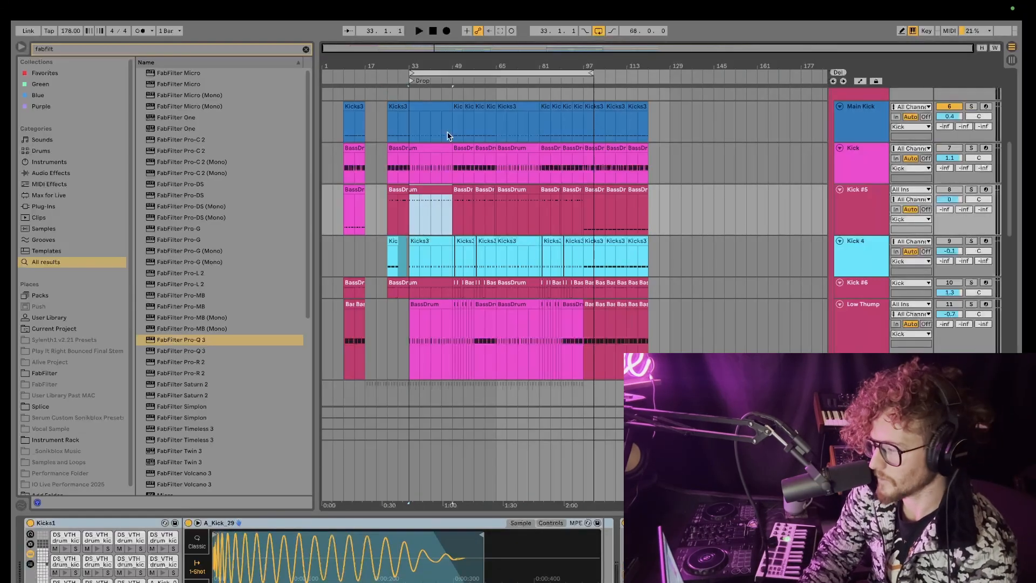
drag(452, 130, 413, 128)
key(super+e)
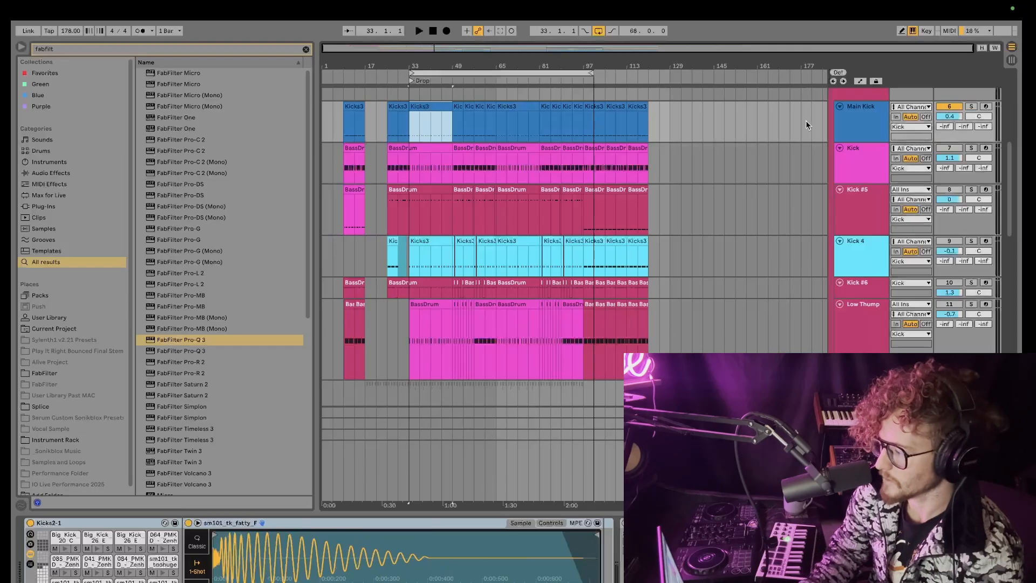
Step: Open the split kick clip in the note editor and scroll through its kick sample lanes
click(851, 125)
key(shift+Tab)
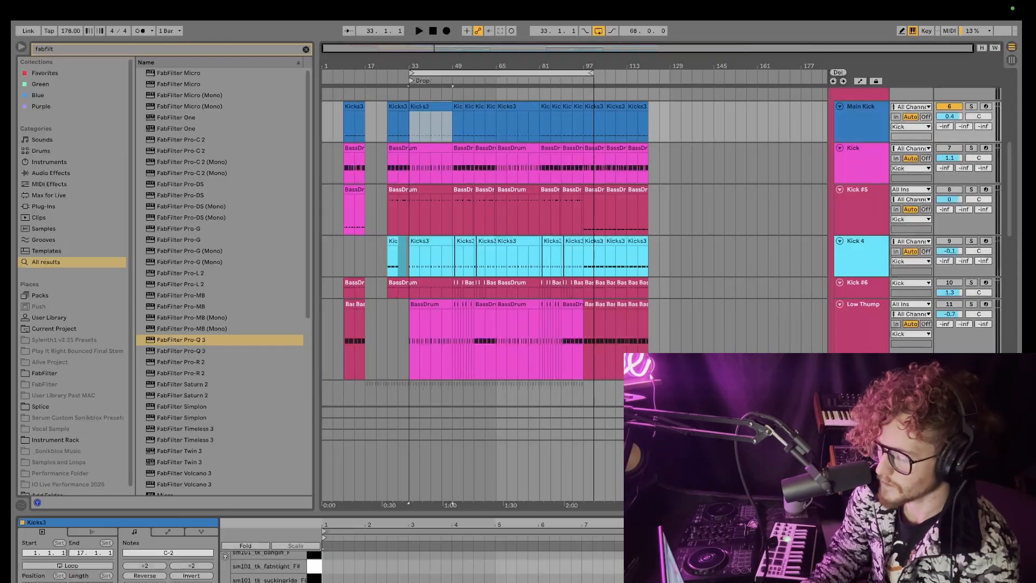
drag(481, 513, 469, 194)
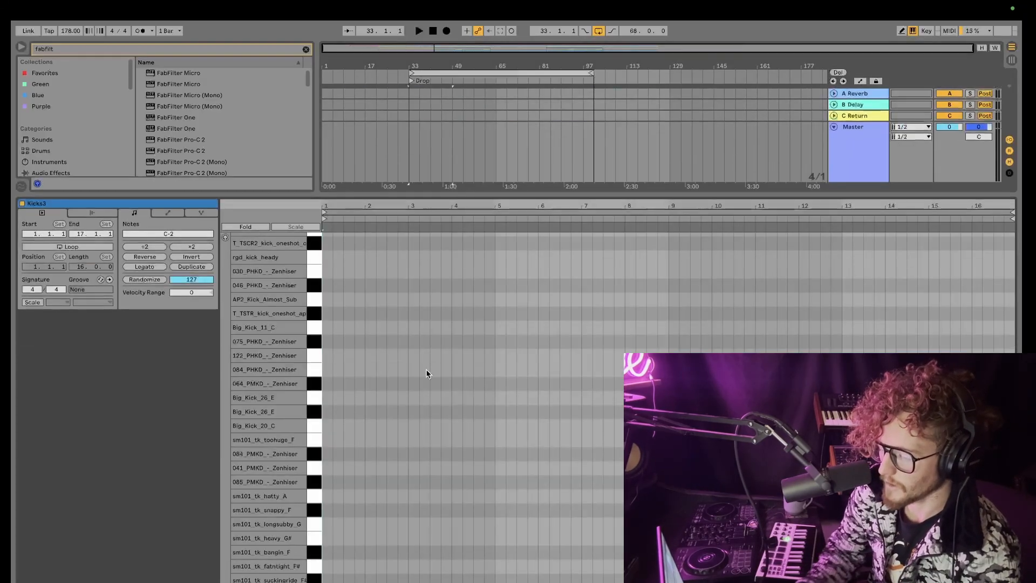
scroll(426, 373, down, 10)
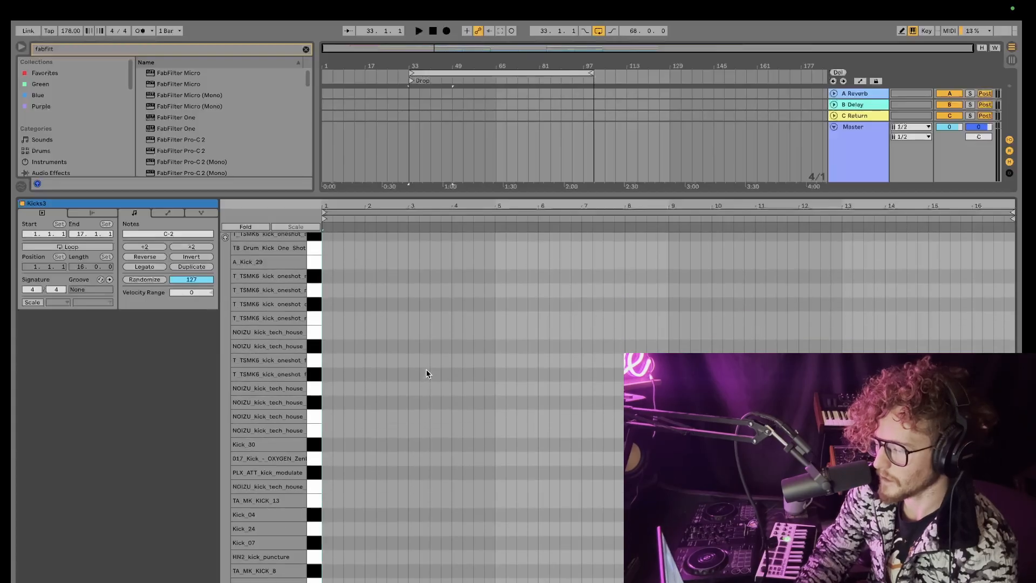
drag(476, 191, 474, 398)
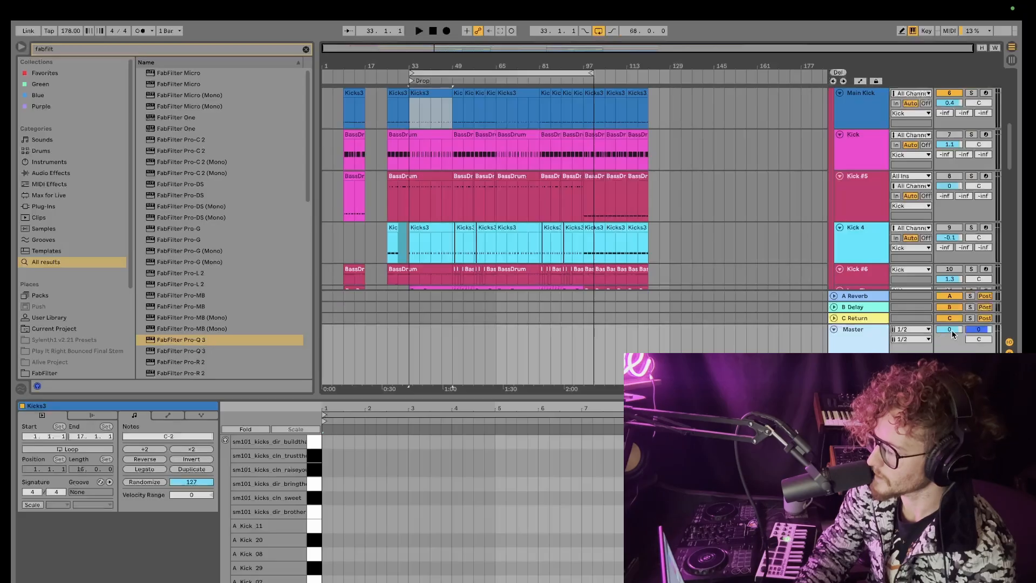
Step: Lower the Master volume to -3.7 dB, select the Main Kick track and start playback
drag(950, 329, 950, 343)
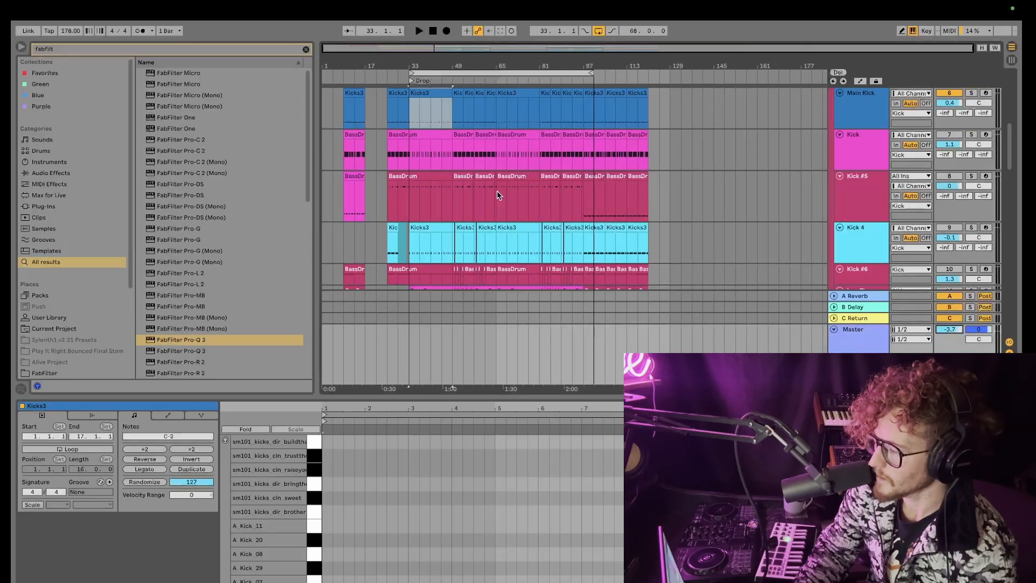
click(396, 115)
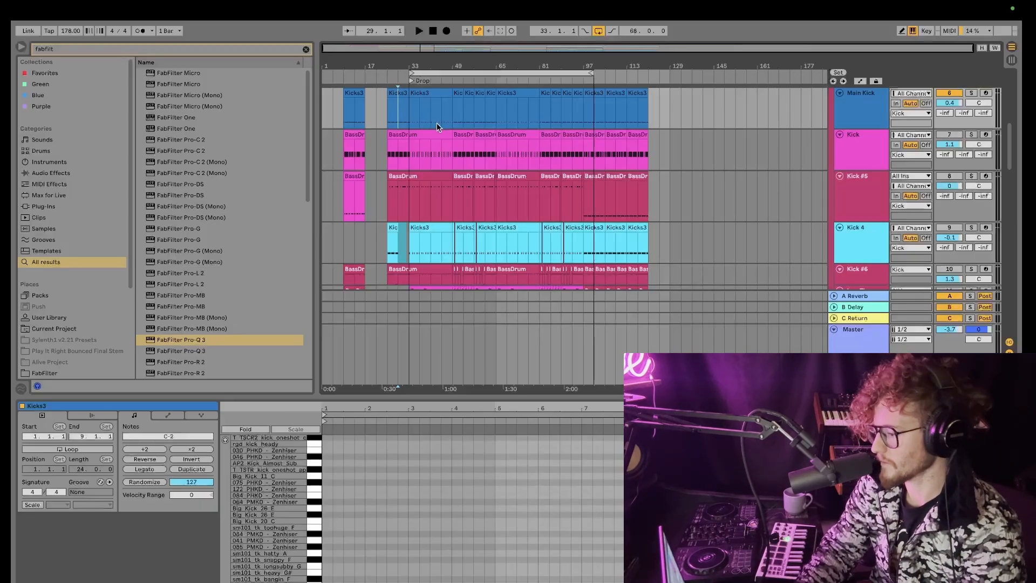
scroll(436, 122, up, 1)
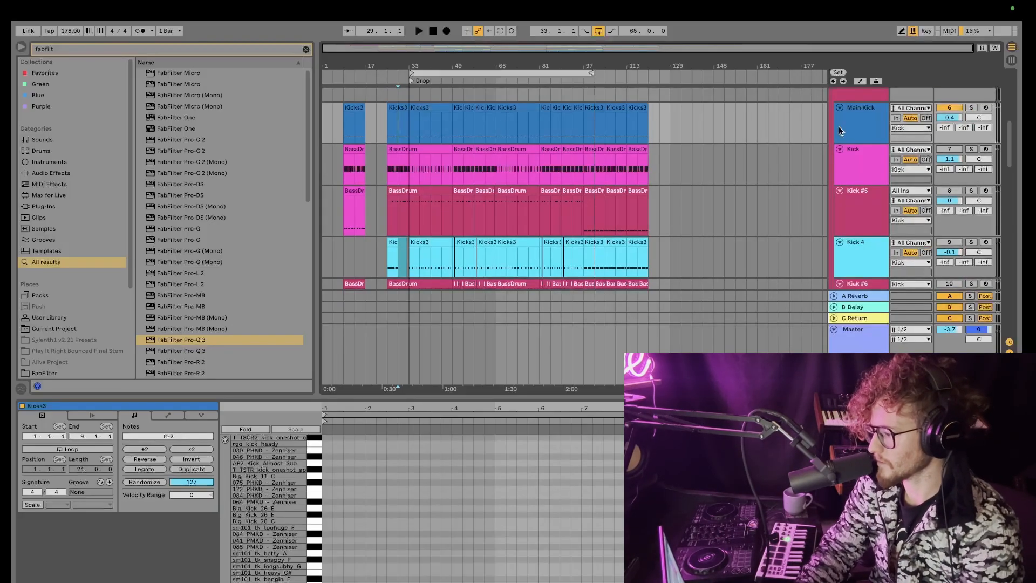
click(856, 129)
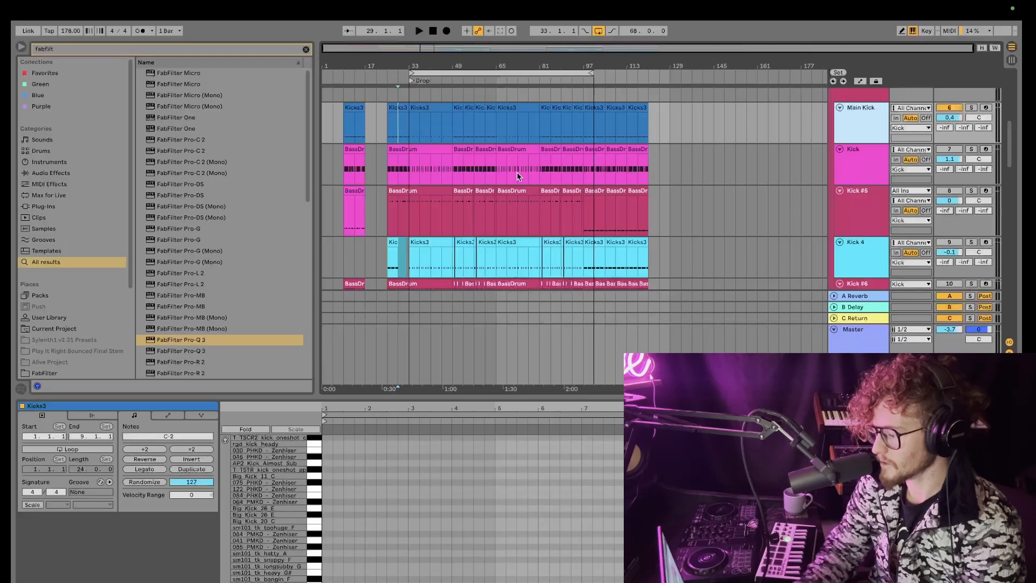
key(space)
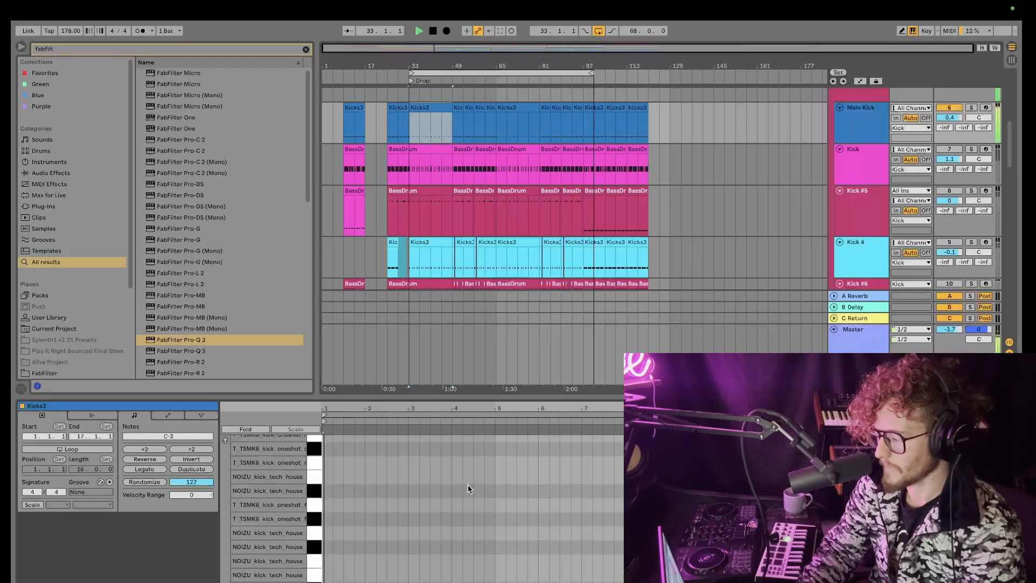
Step: Select all notes in the kick clip and transpose them up three octaves to C3
scroll(467, 484, down, 15)
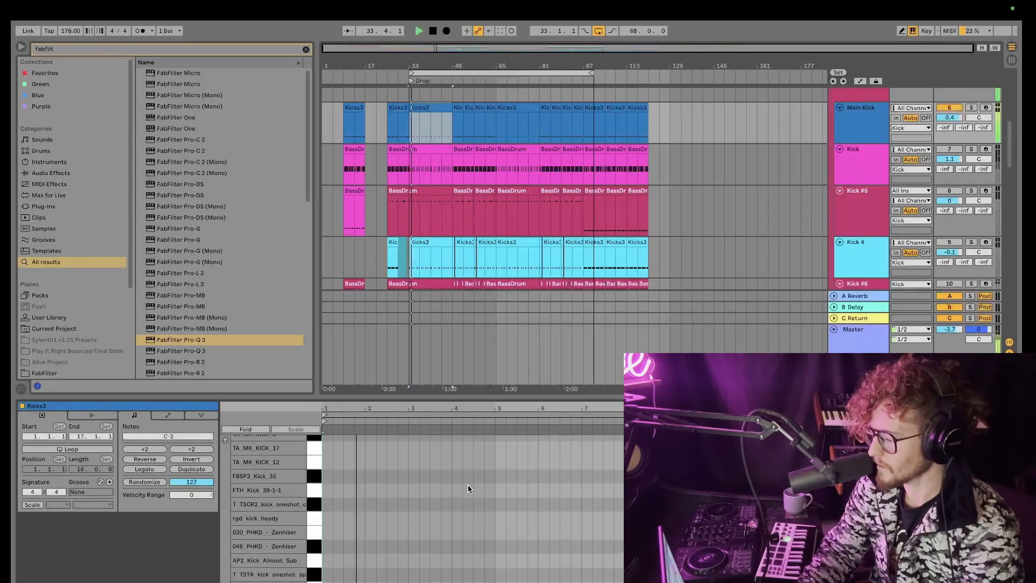
scroll(467, 484, down, 4)
drag(378, 562, 471, 582)
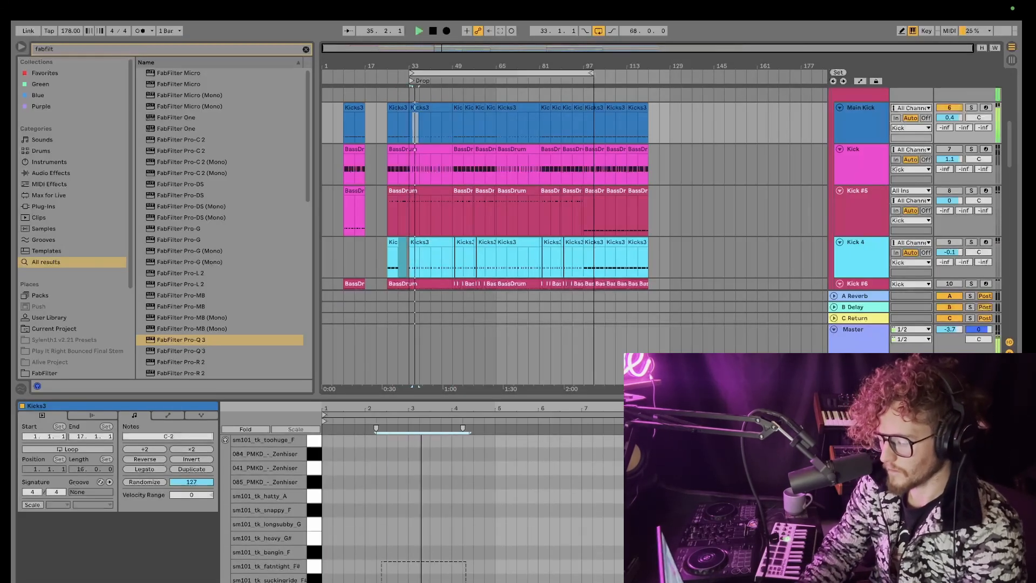
key(super+a)
key(shift+Up)
key(shift+Up)
key(shift+Up)
key(shift+Up)
key(shift+Up)
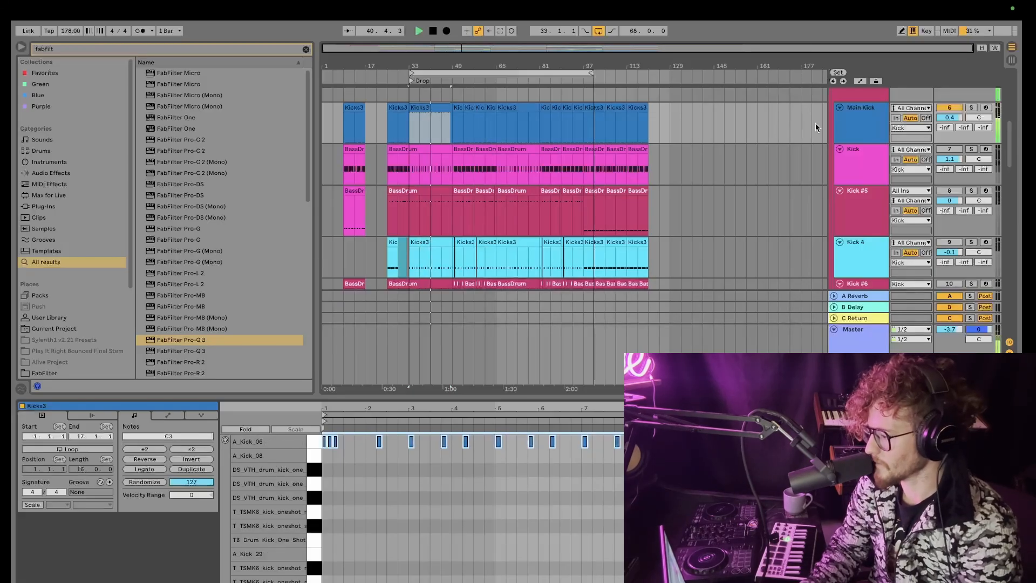
Step: Duplicate the Main Kick track
click(860, 127)
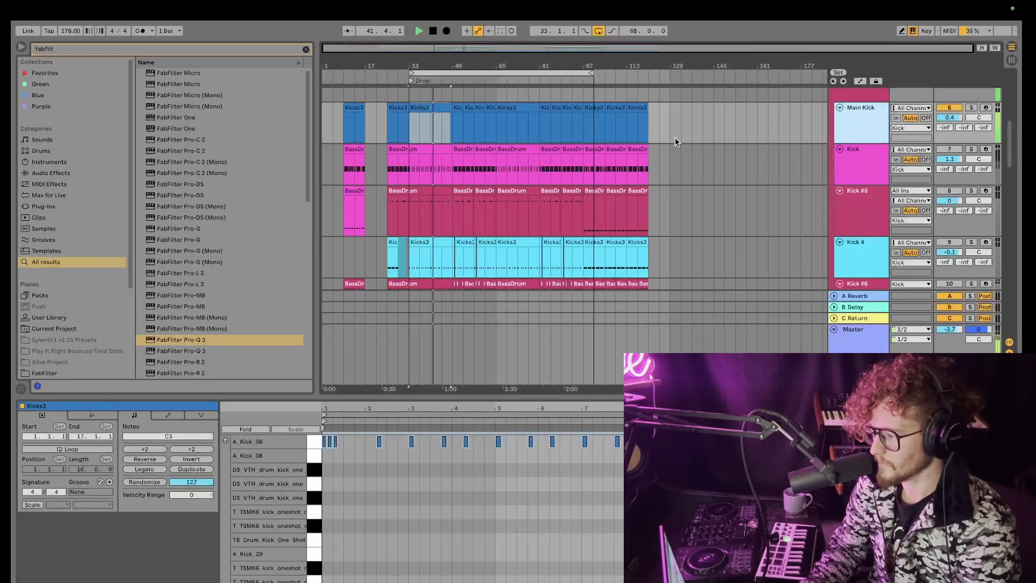
key(super+d)
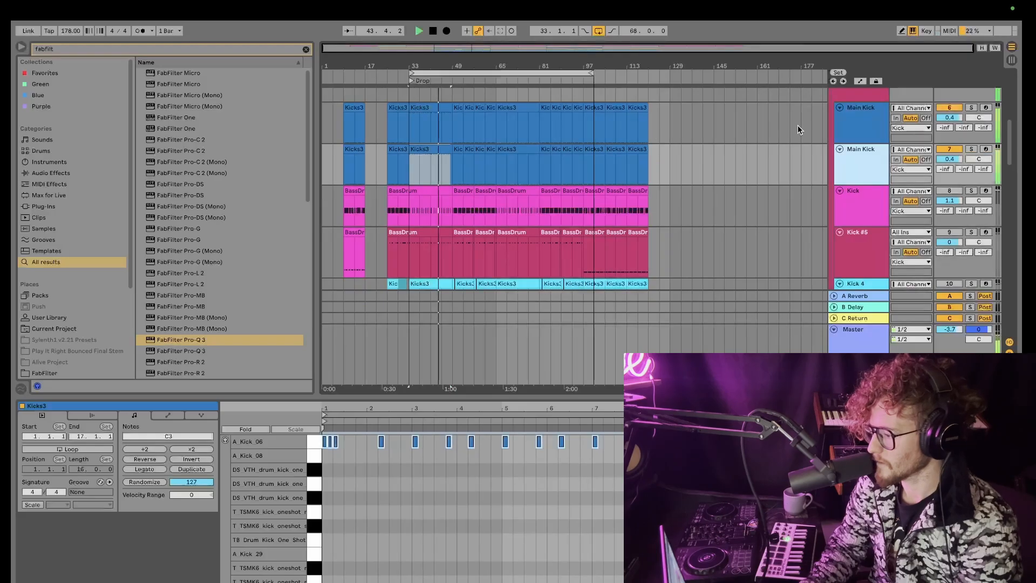
click(850, 133)
Step: Loop bars 33 to 41 on the duplicated kick track's clip
click(411, 120)
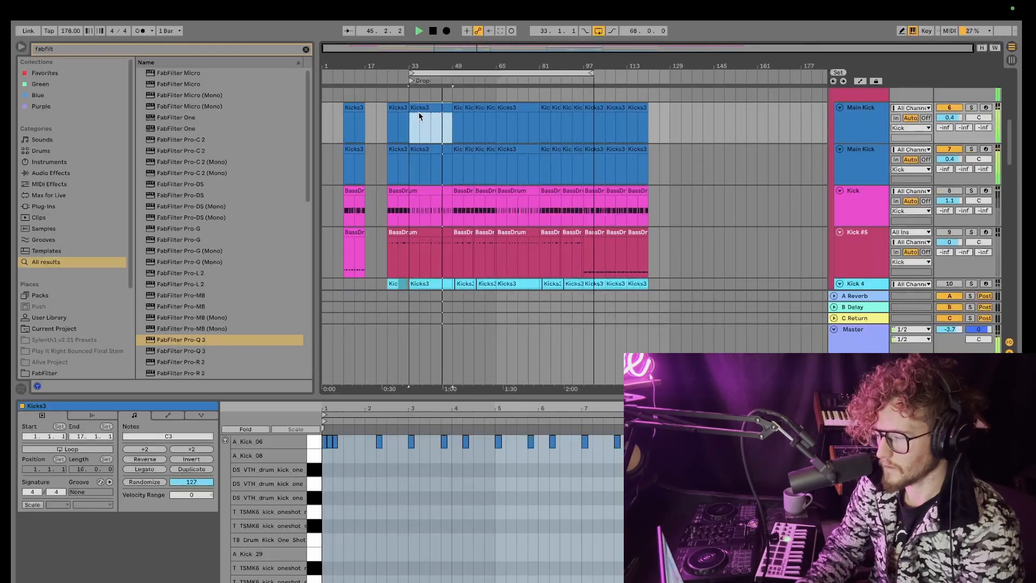
drag(409, 121, 452, 122)
key(super+l)
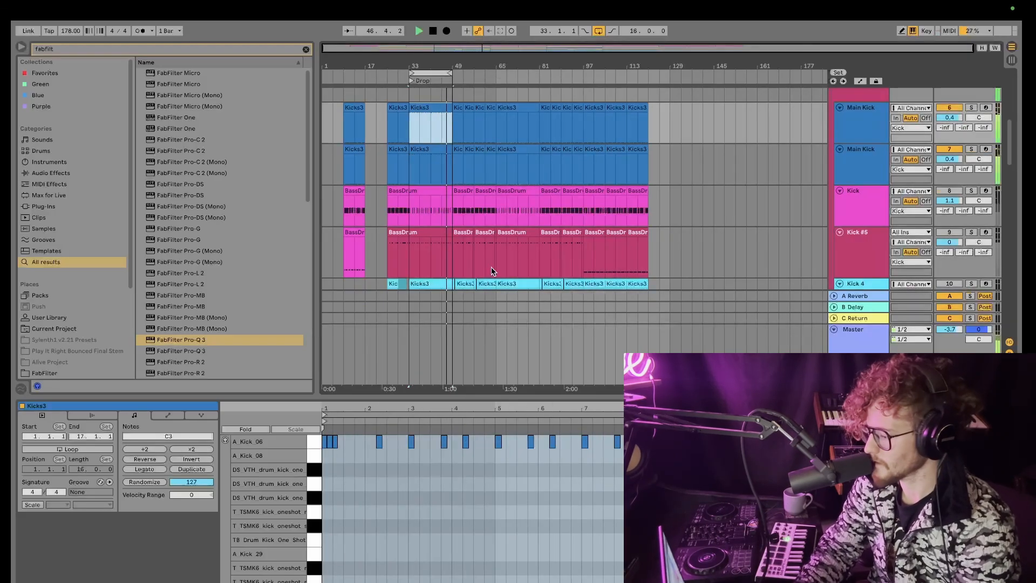
Step: Select all notes in the duplicated clip and transpose them down four semitones to G#2
click(525, 465)
drag(537, 452, 494, 438)
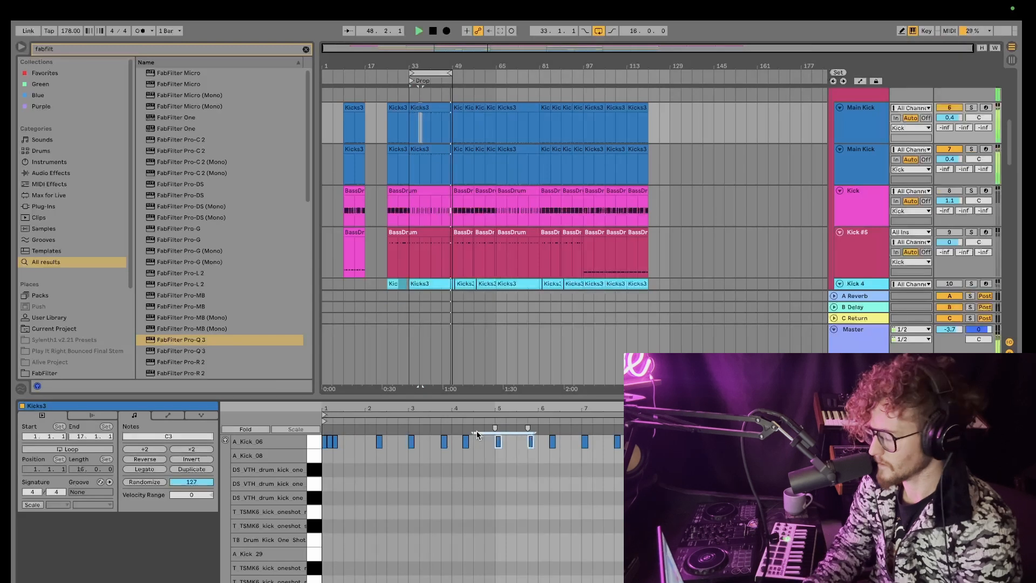
key(super+a)
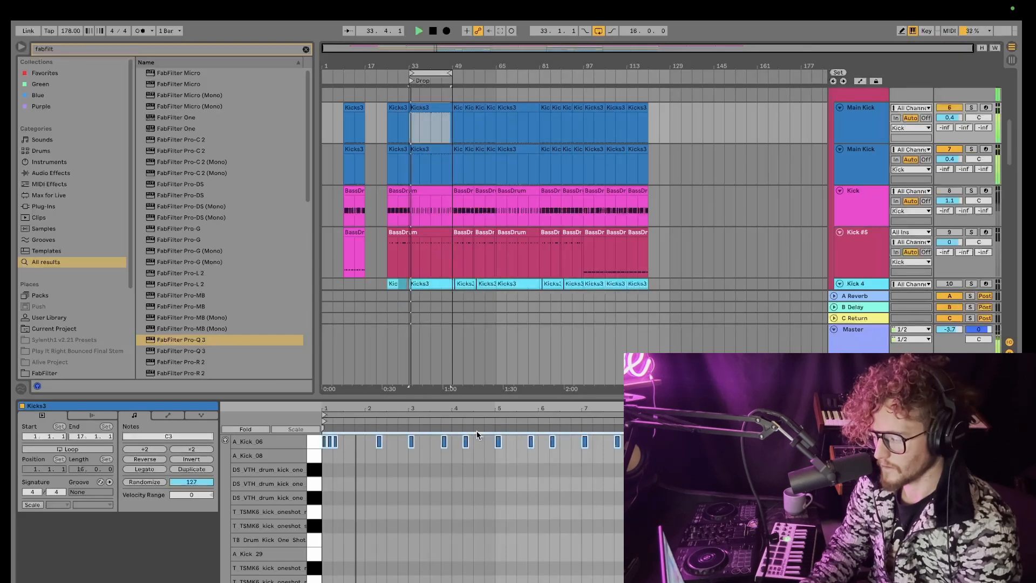
key(Down)
key(Down)
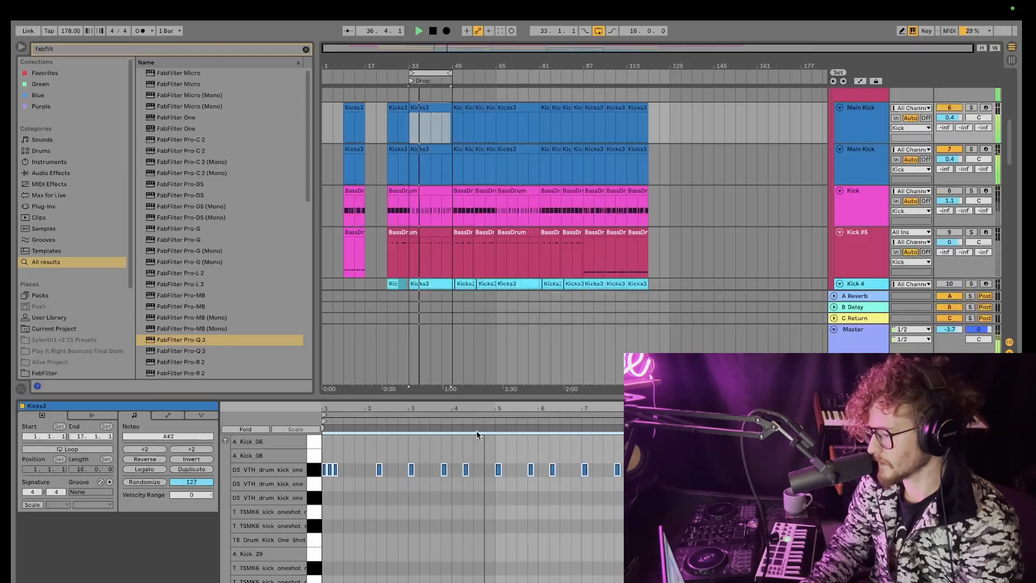
key(Down)
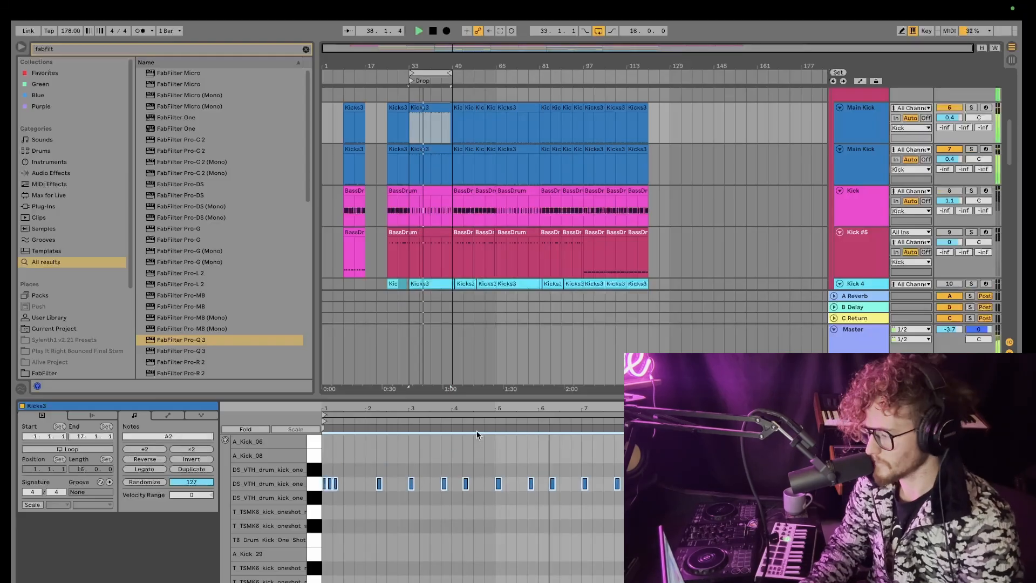
key(Down)
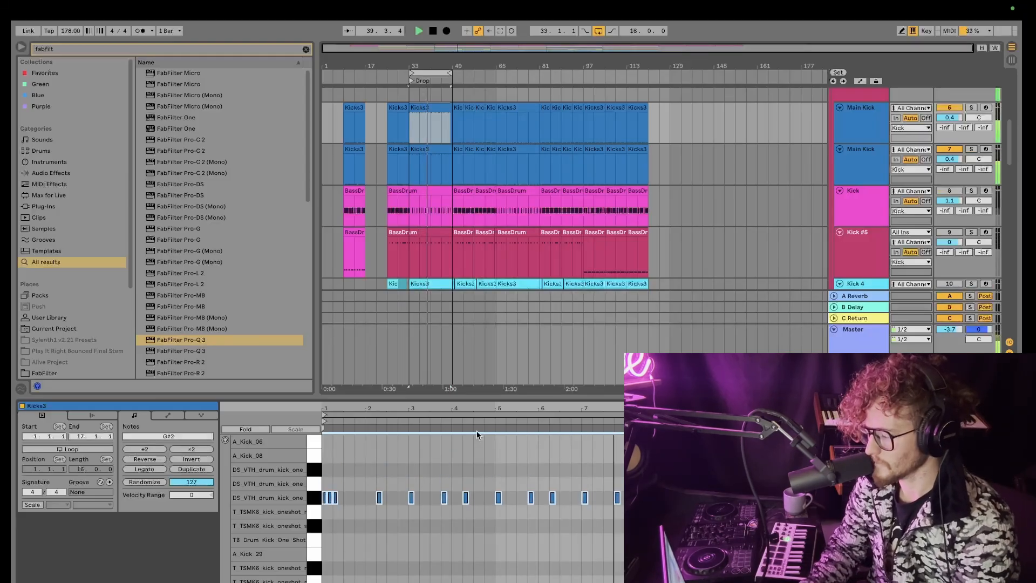
Step: Duplicate the top Main Kick track again and rename the lowest copy Kick1
click(850, 132)
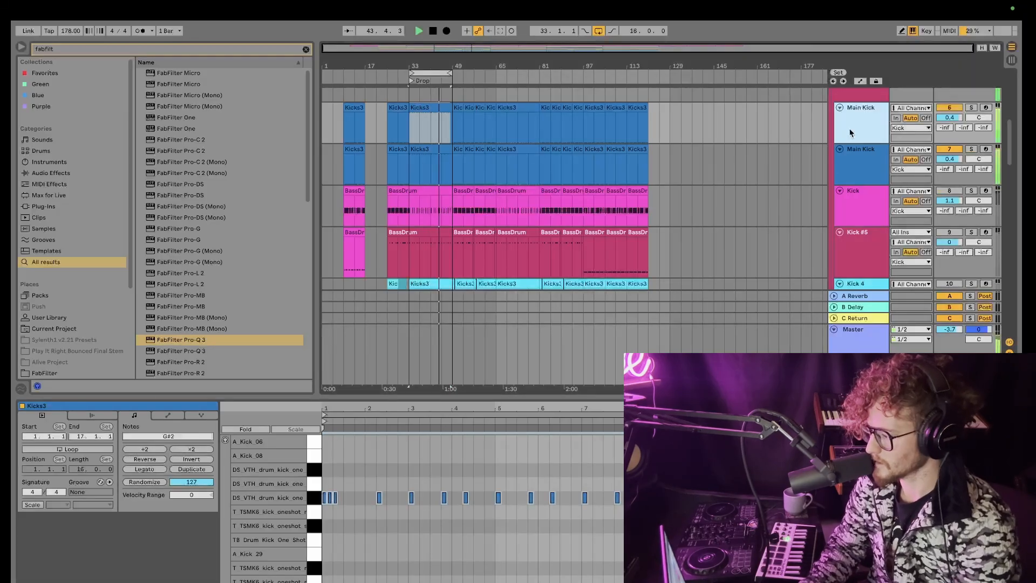
key(ctrl+d)
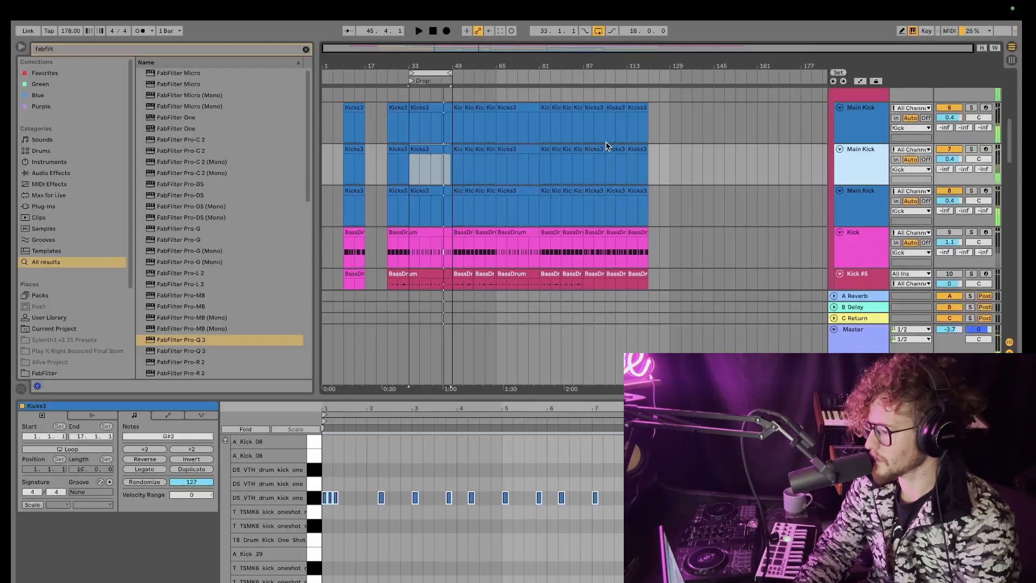
click(853, 194)
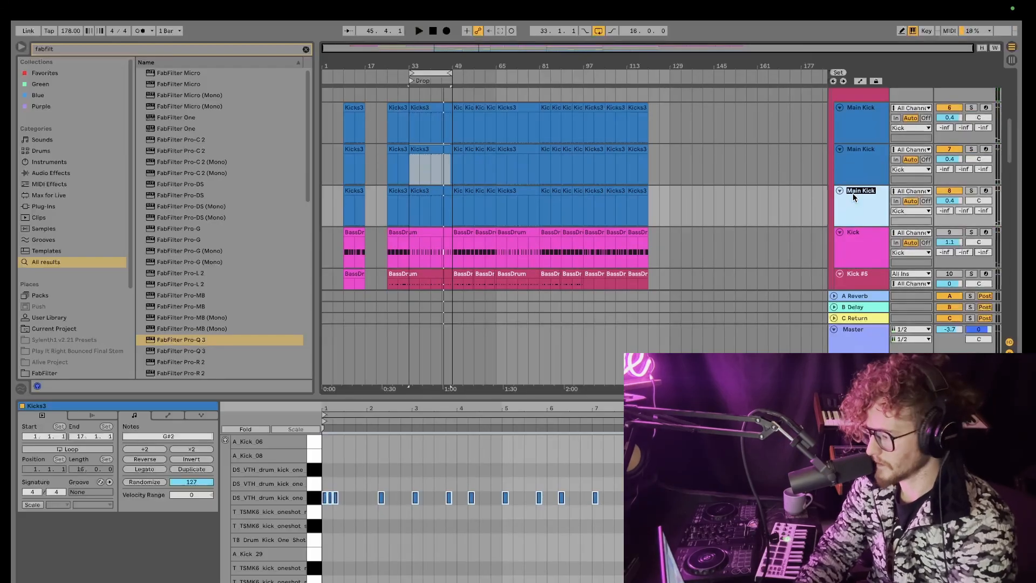
text(Kik1)
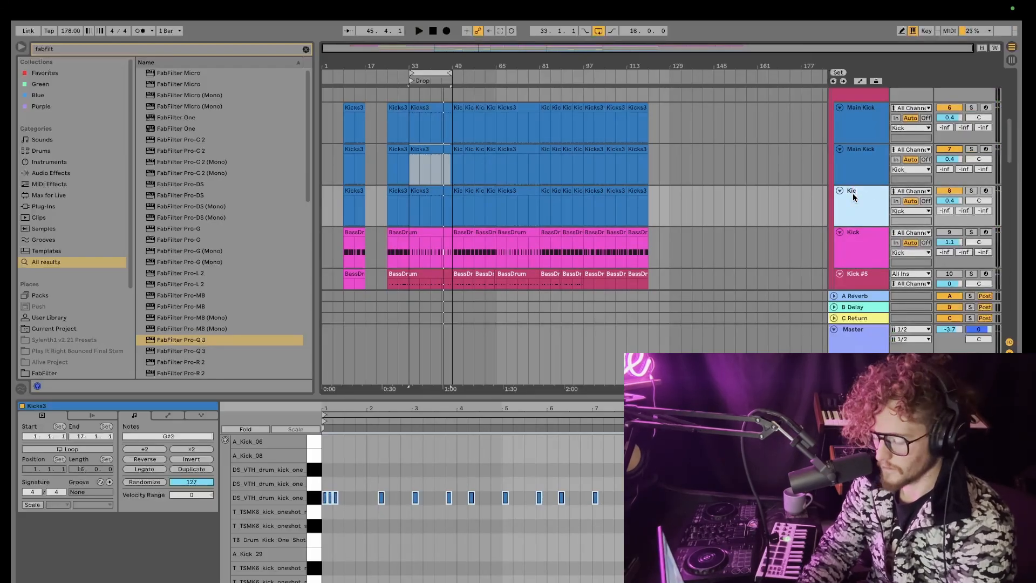
text(k1)
Step: Rename the middle kick track Kick2
click(857, 160)
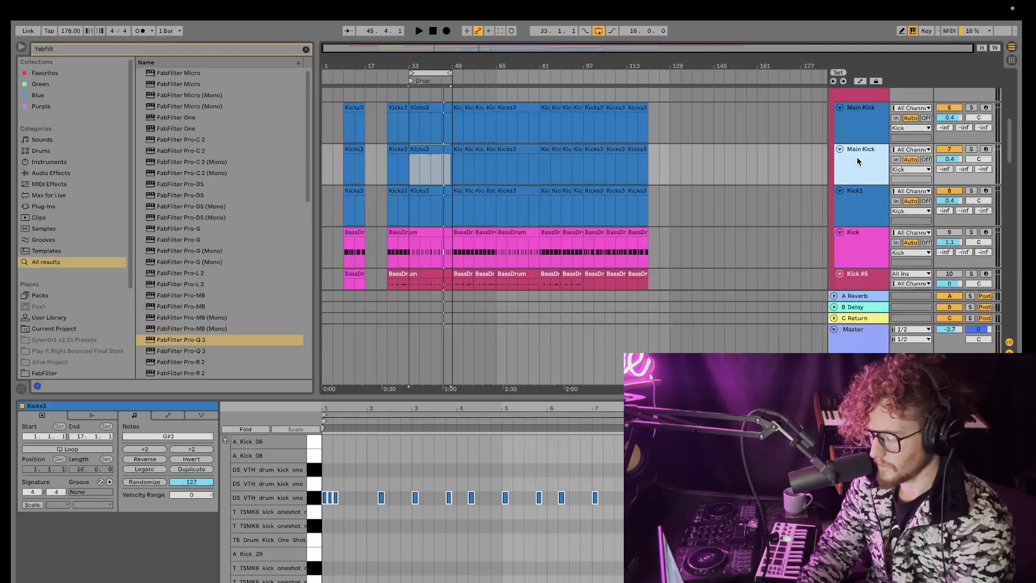
key(ctrl+r)
text(Kick)
key(Return)
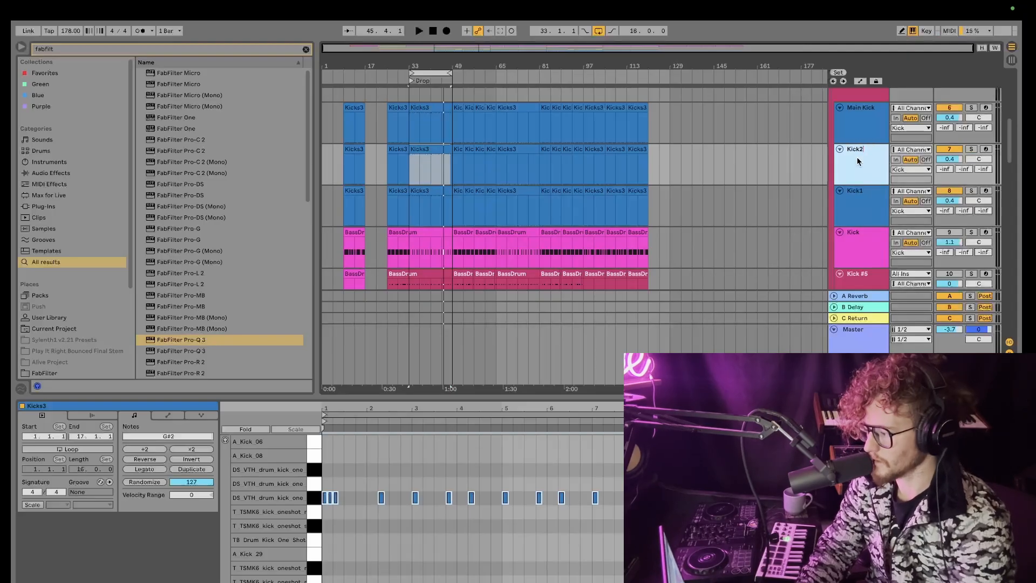
Step: Rename the top kick track Kick3
click(854, 121)
text(K)
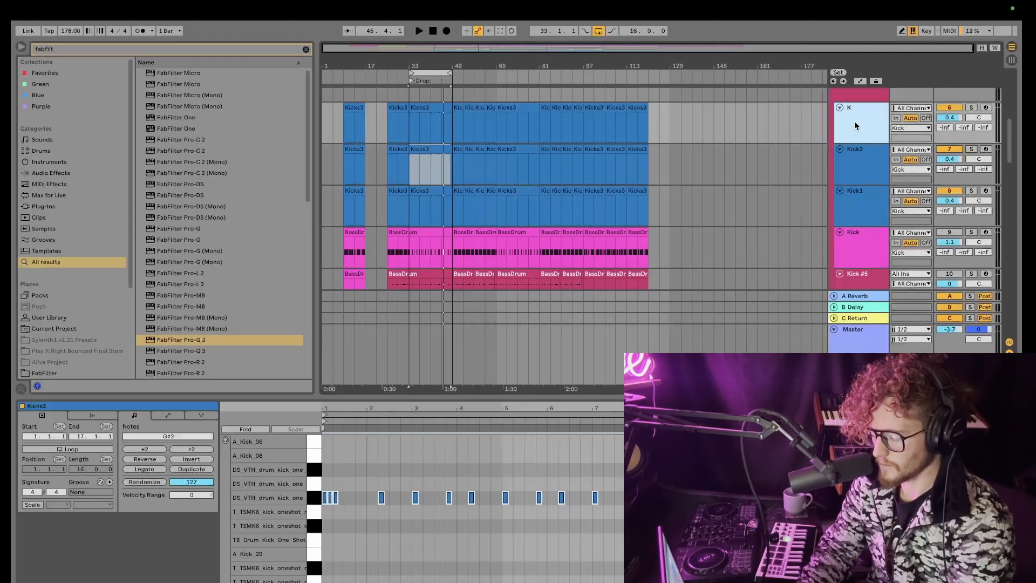
text(ick3)
Step: Deactivate the Kick2 track and start playback
click(736, 124)
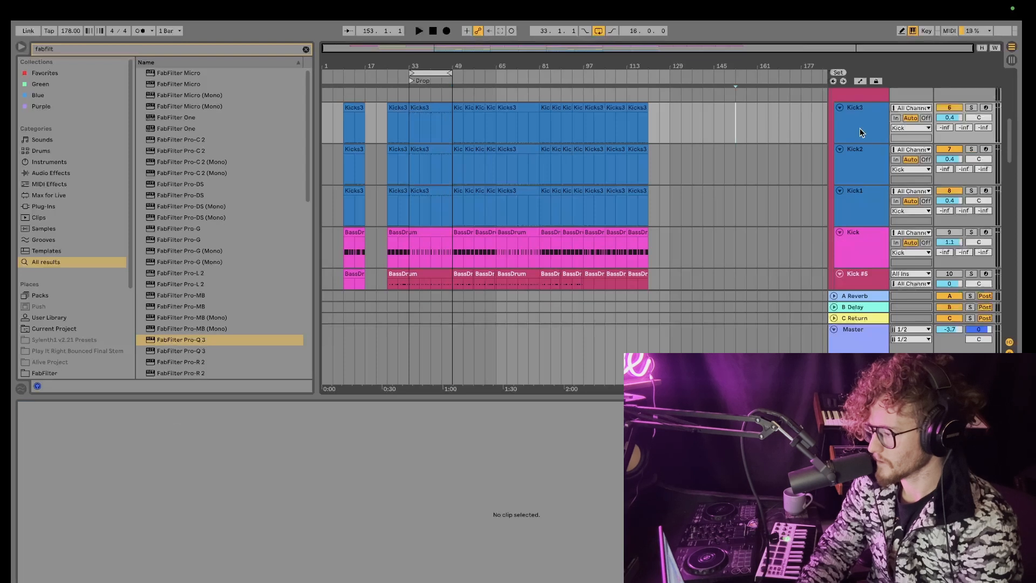
click(852, 128)
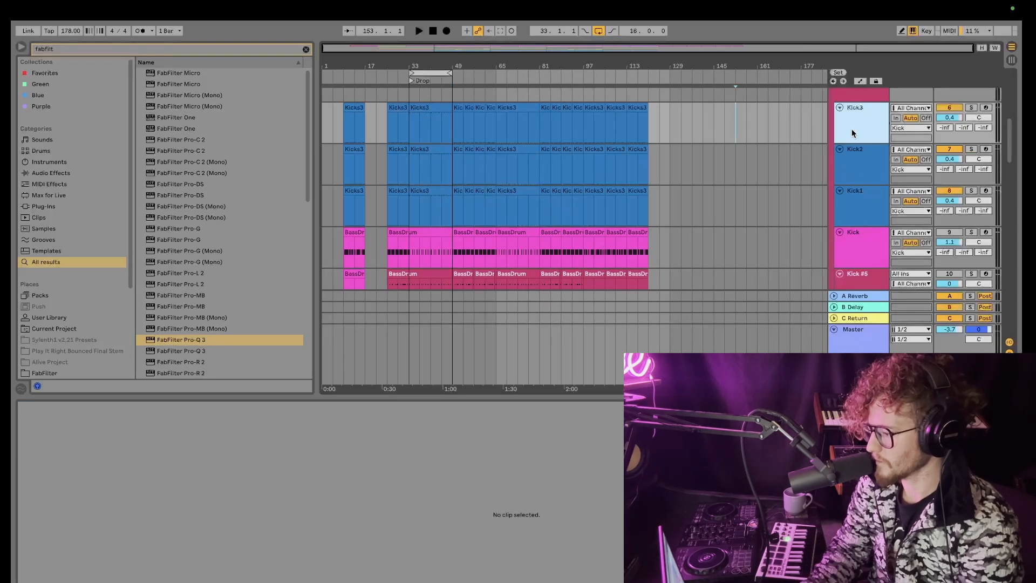
scroll(852, 129, up, 1)
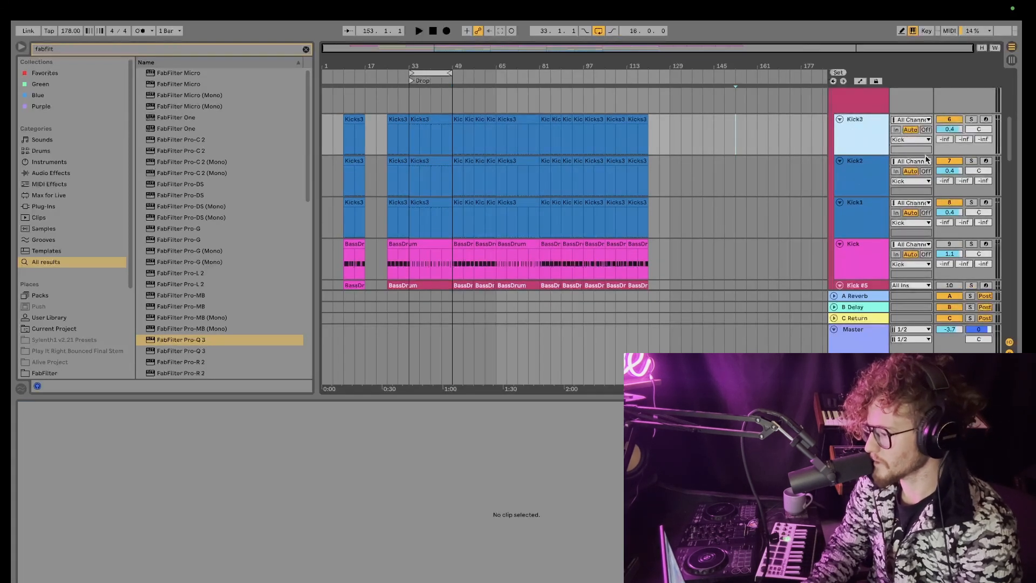
click(949, 161)
key(space)
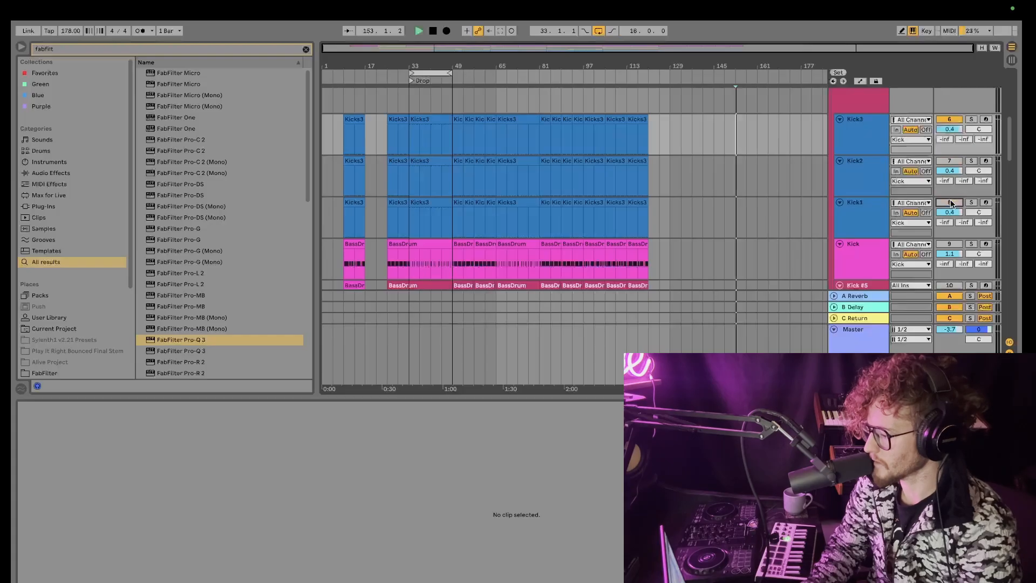
Step: Play from bar 33, reactivate Kick2 and deactivate Kick3 to compare the kicks
click(409, 106)
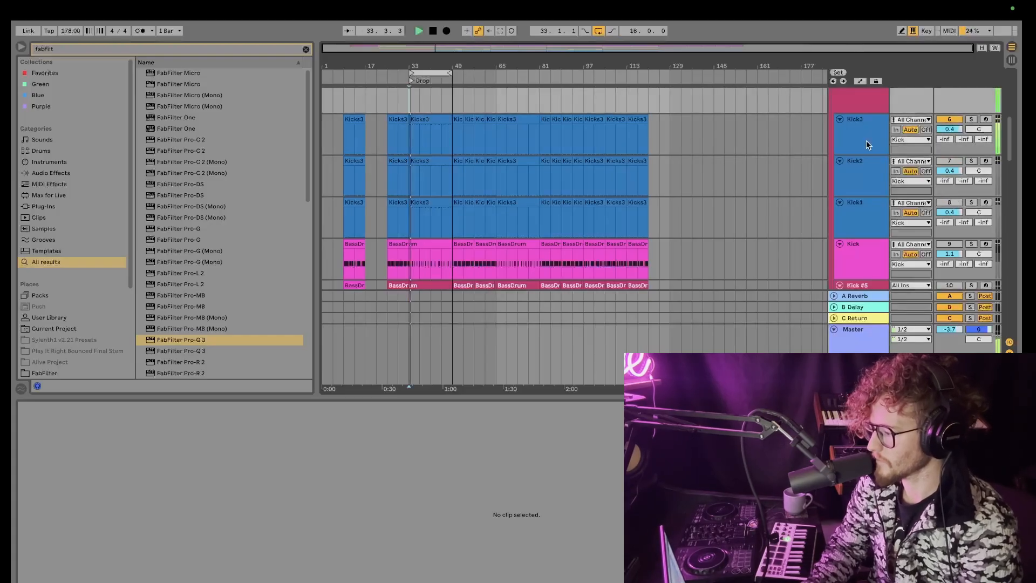
key(space)
click(949, 162)
click(945, 120)
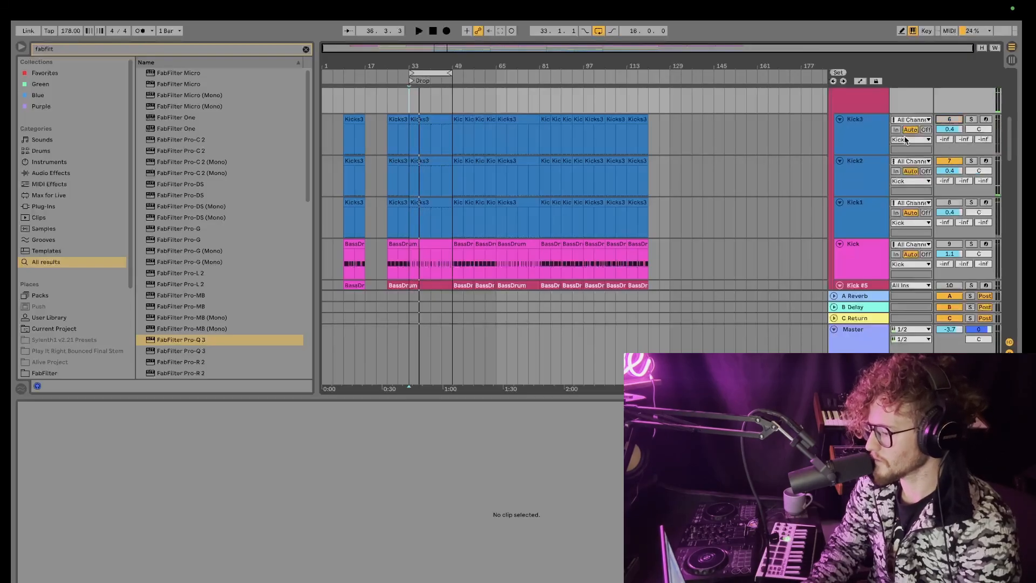
Step: Play the drop while switching Kick2 off and Kick1 and Kick3 back on to compare the kick layers
key(space)
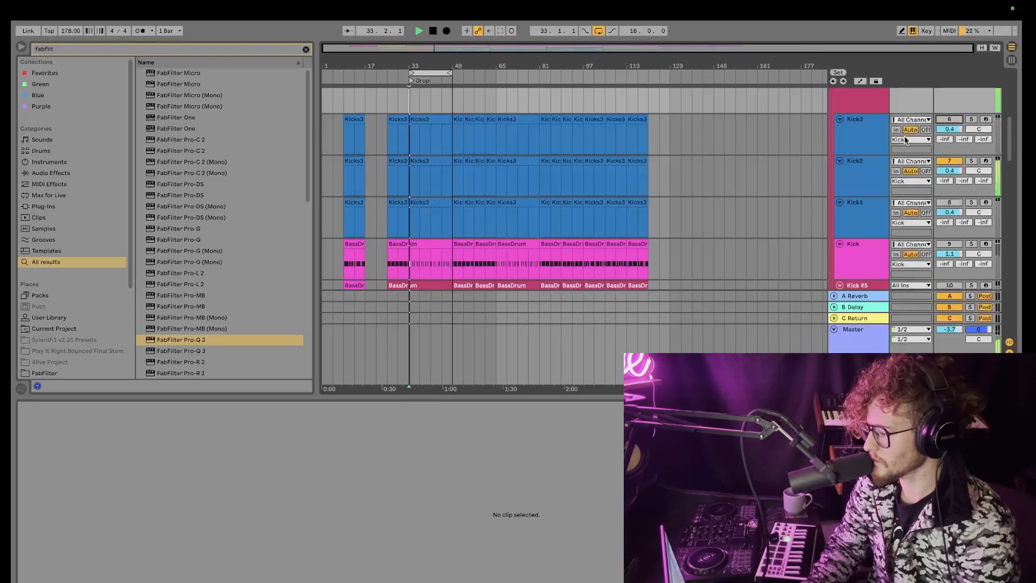
click(951, 162)
click(950, 203)
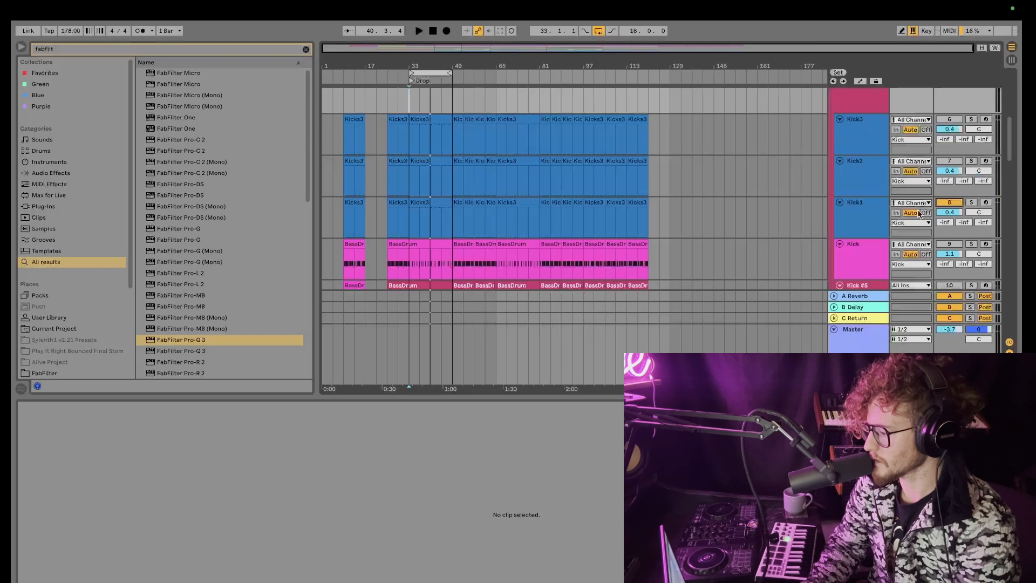
click(875, 136)
click(954, 120)
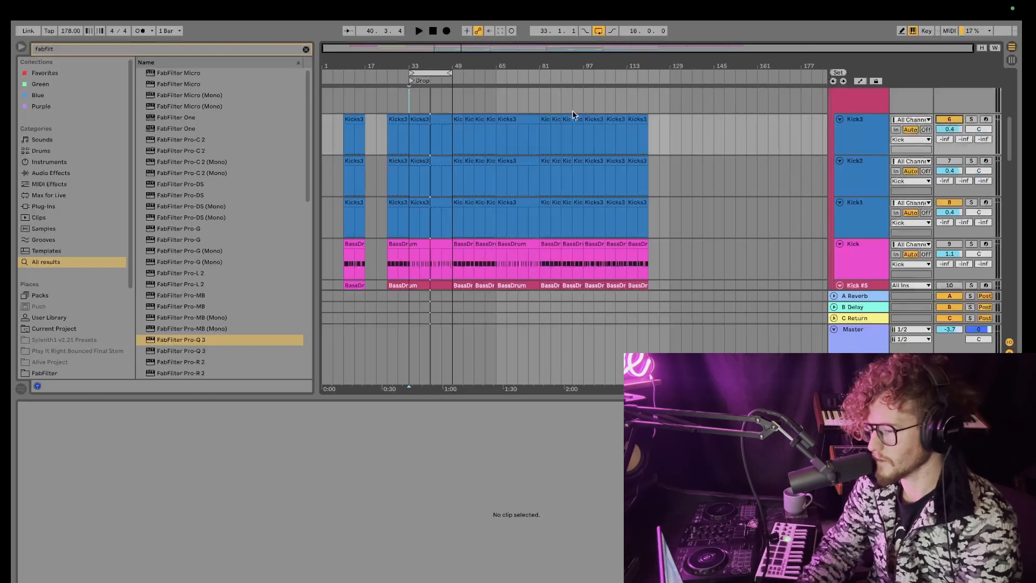
Step: Add FabFilter Pro-Q 3 to the Kick3 track and set a low-cut band at about 382 Hz
click(200, 340)
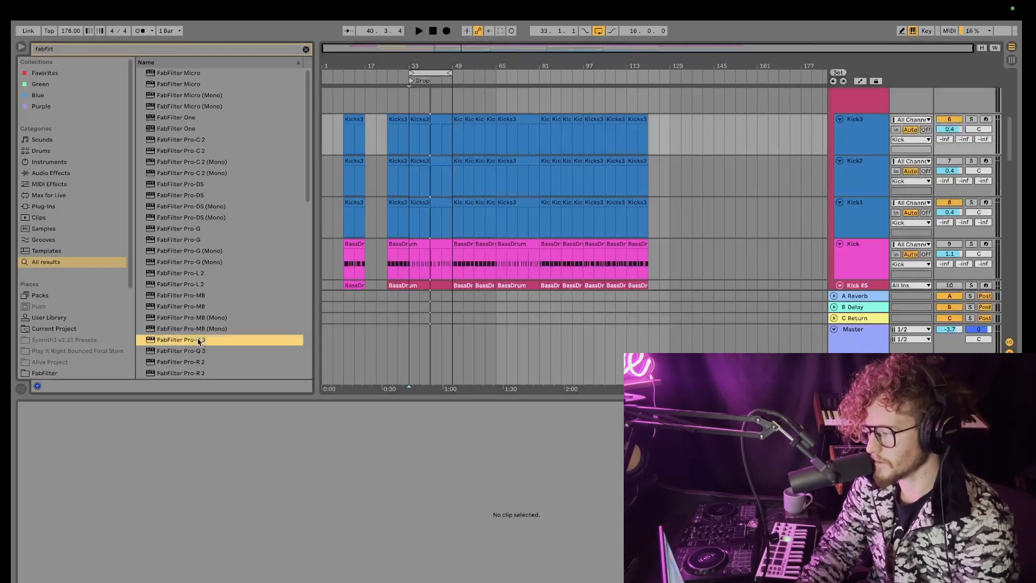
drag(734, 162, 862, 140)
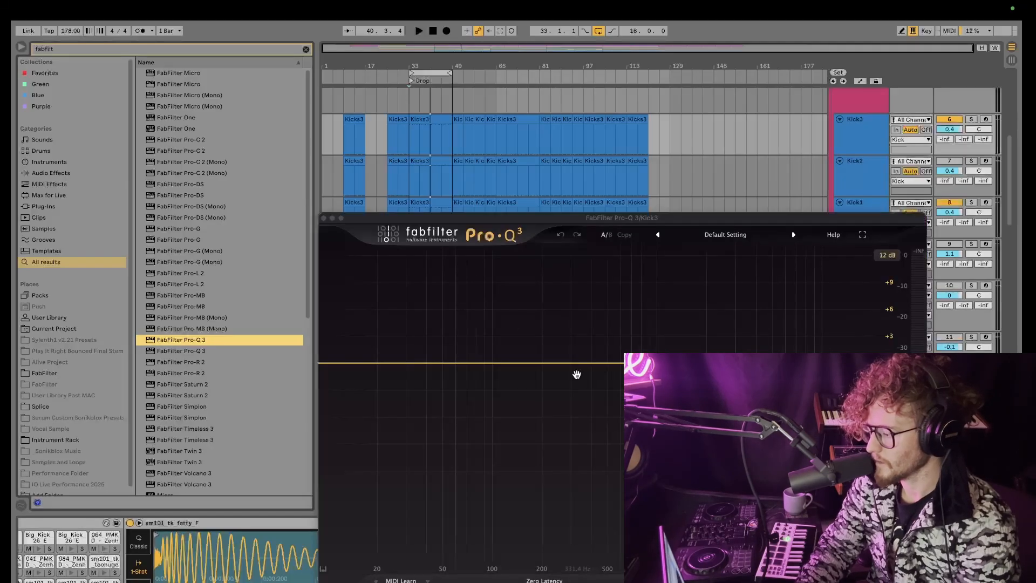
click(568, 363)
click(465, 527)
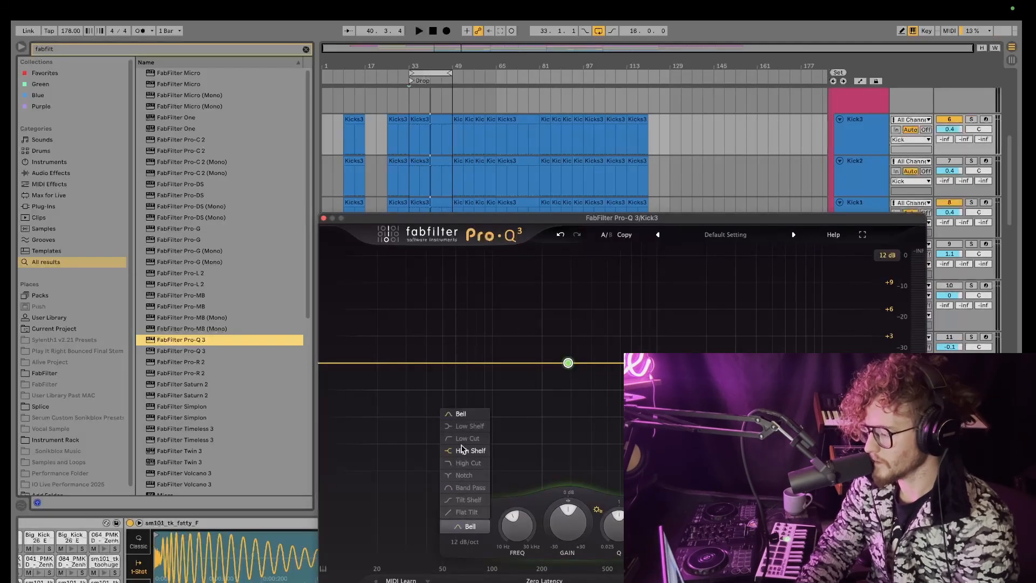
click(462, 450)
click(465, 524)
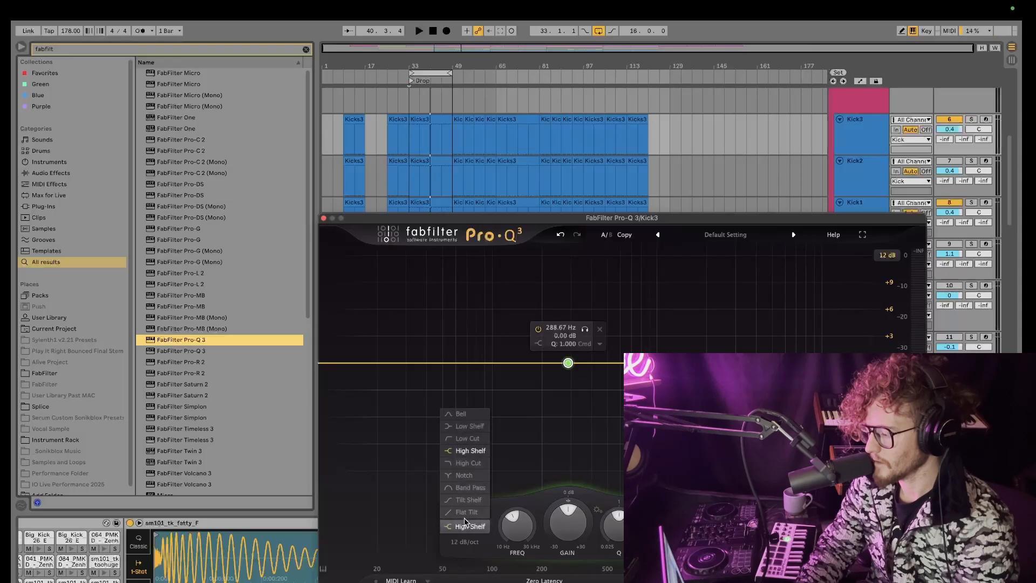
click(474, 435)
drag(568, 363, 588, 363)
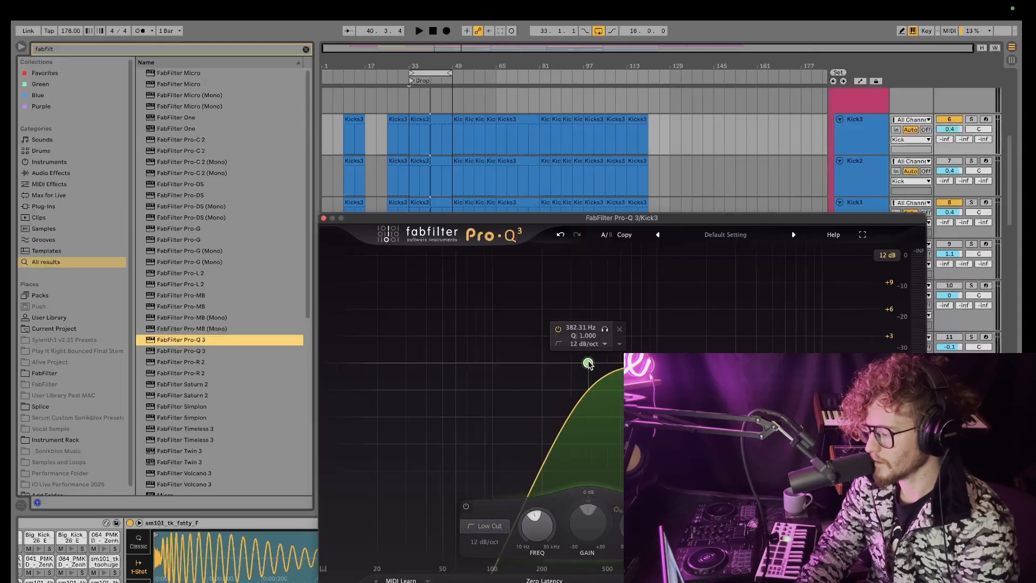
click(324, 219)
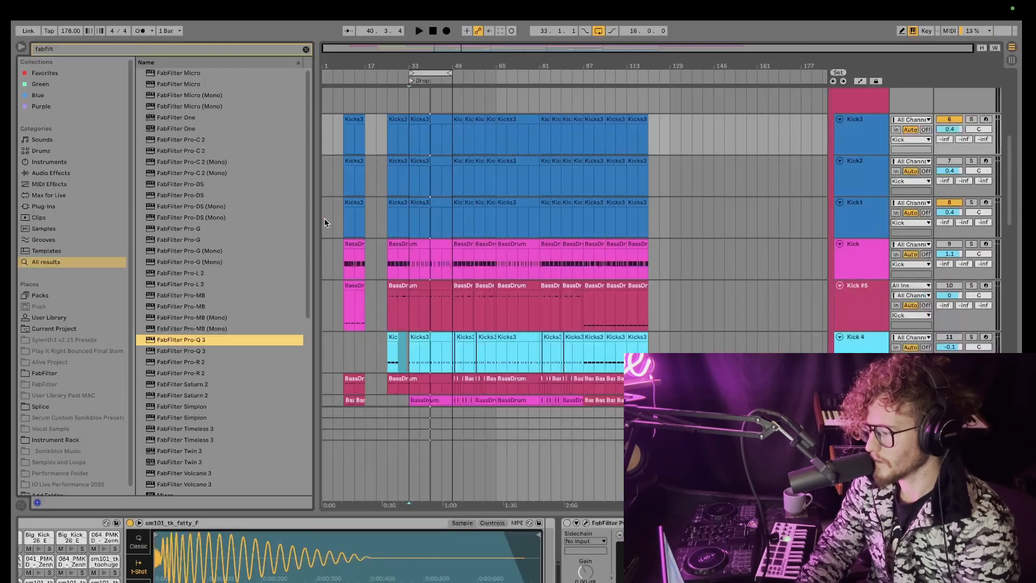
Step: Open and inspect the Pro-Q 3 EQ curve on the Kick1 track
click(857, 200)
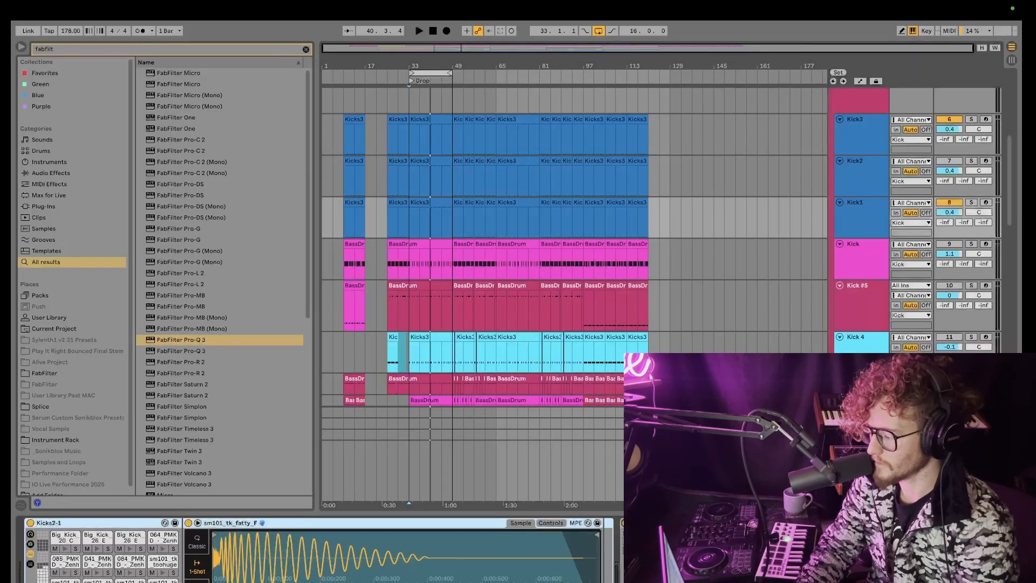
click(637, 523)
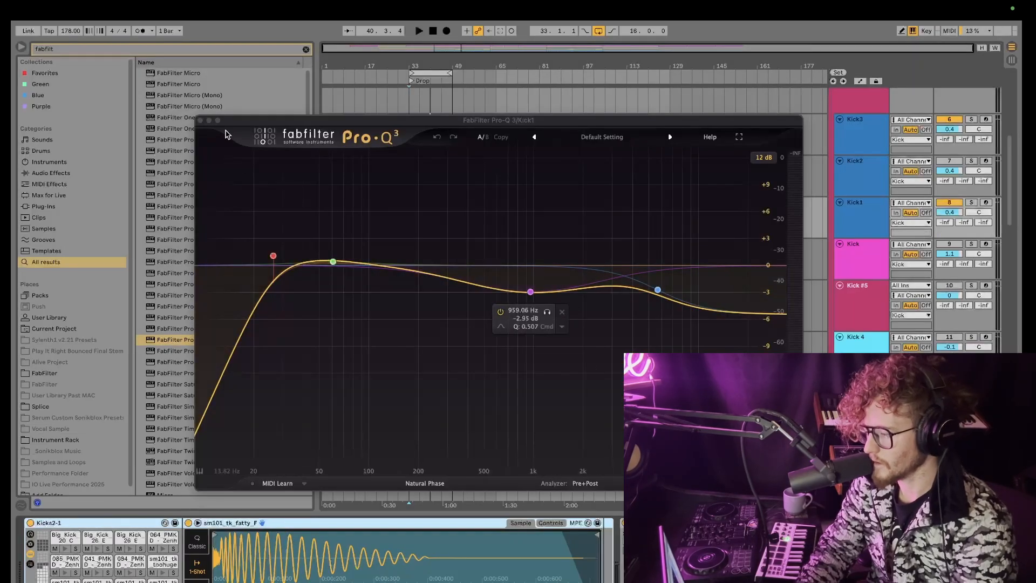
click(200, 120)
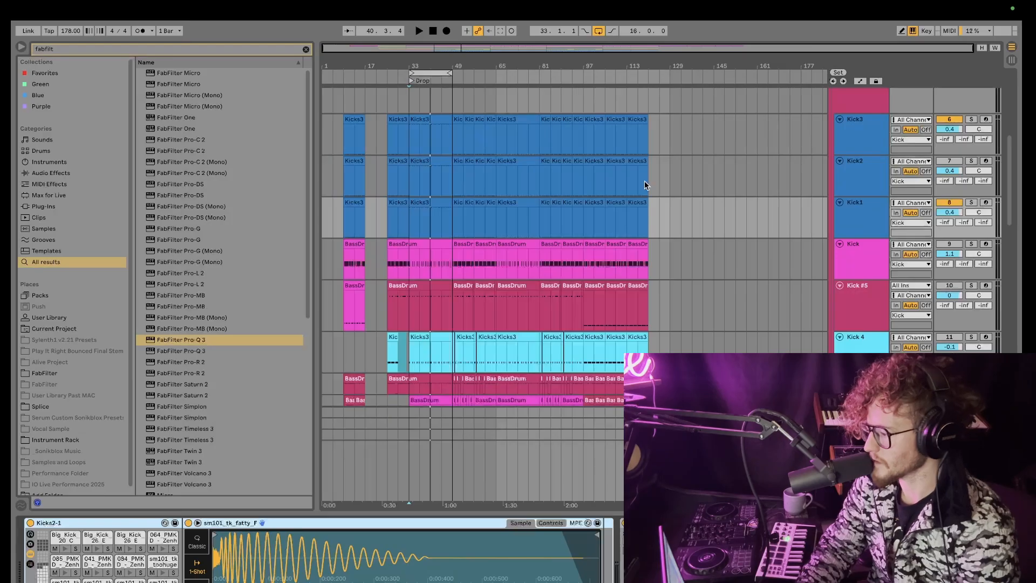
Step: Rename the top kick track Attack and the bottom kick track Main Kick
click(864, 134)
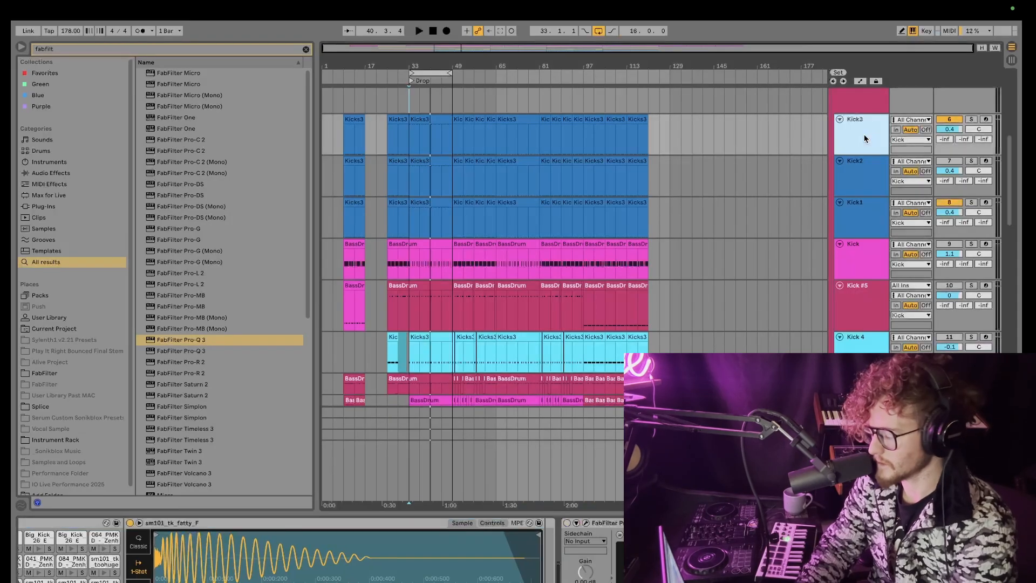
key(ctrl+r)
text(A)
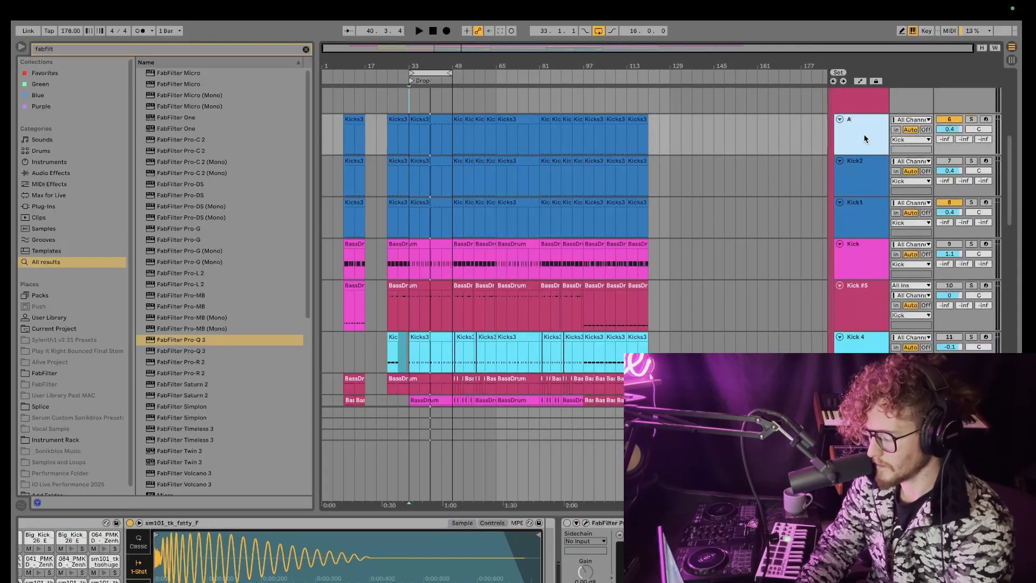
text(ttack)
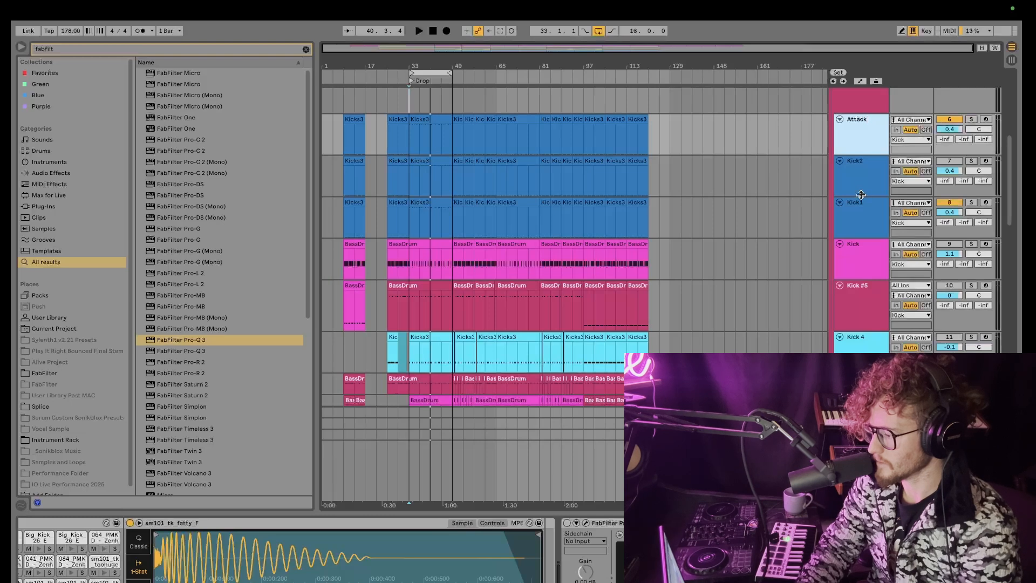
click(862, 220)
key(ctrl+r)
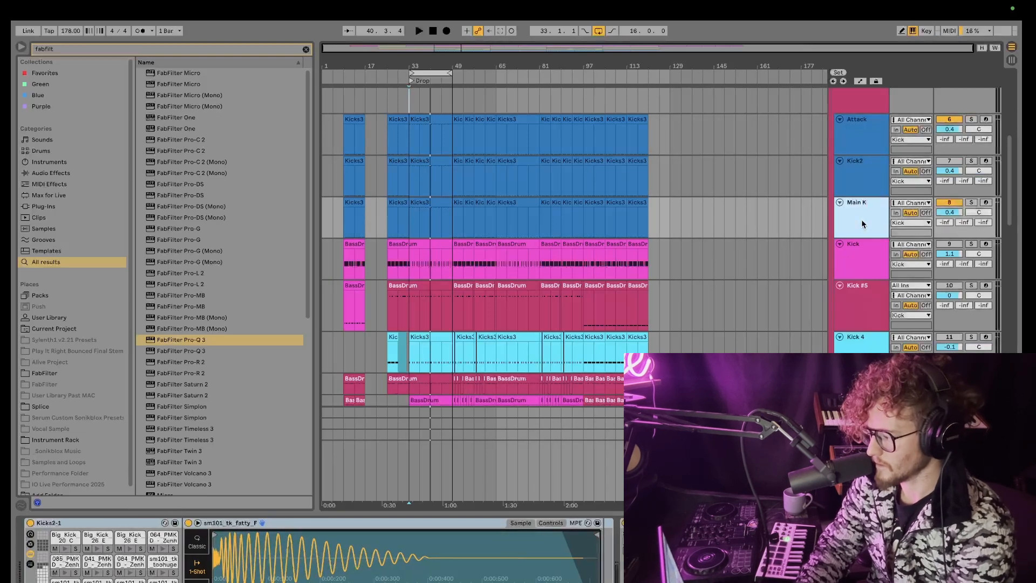
Step: Play from bar 33 and move the Main Kick track above Kick2
click(409, 101)
key(space)
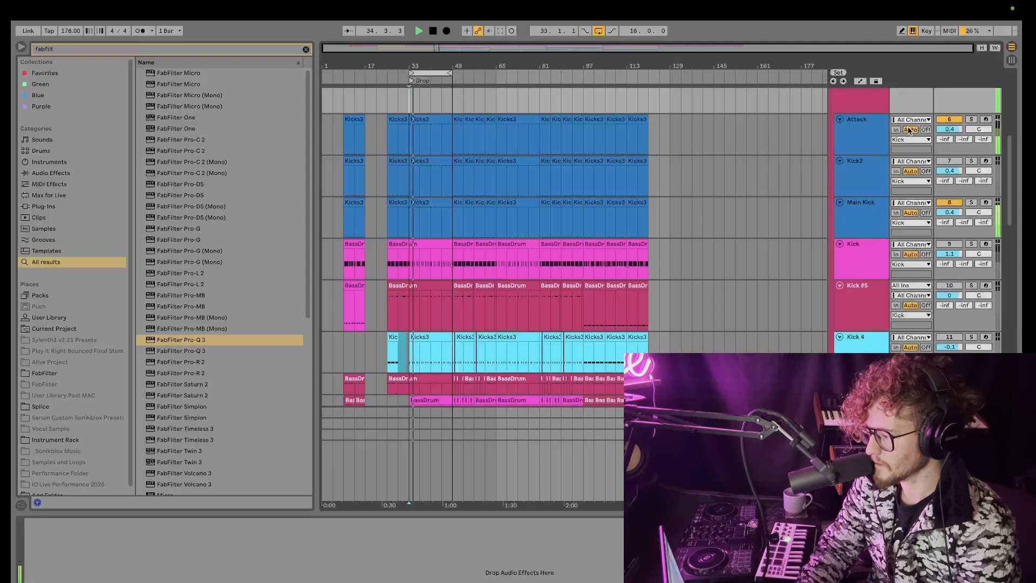
drag(865, 209, 835, 163)
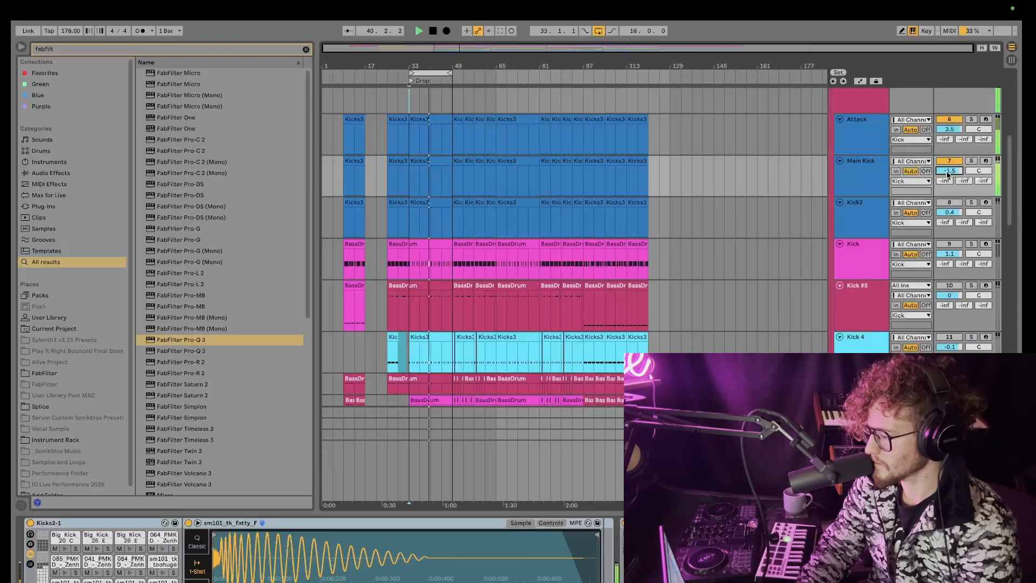
Step: Adjust the Main Kick and Attack track volumes while the drop plays, then stop playback
drag(947, 174, 948, 171)
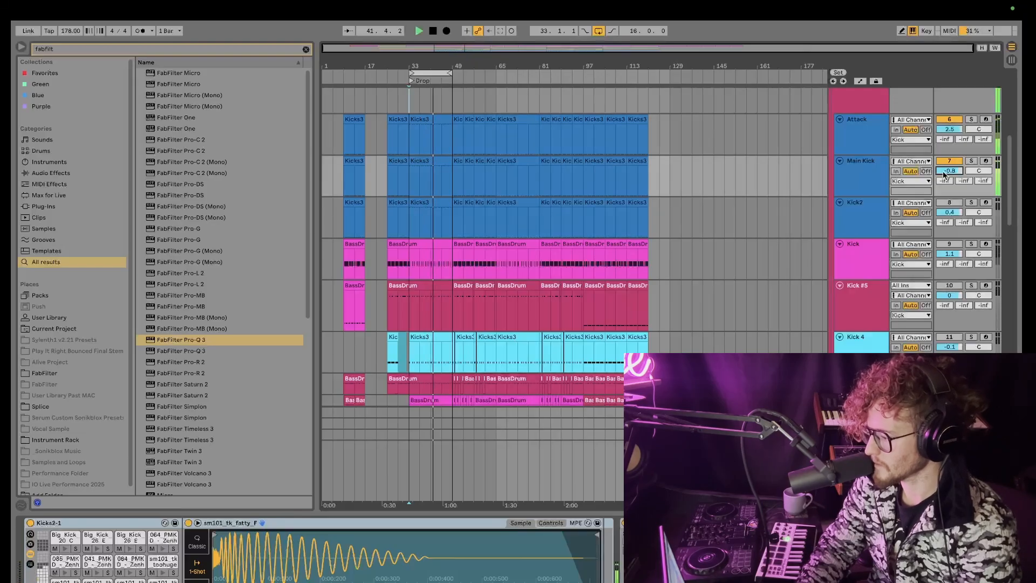
drag(951, 130, 953, 167)
key(space)
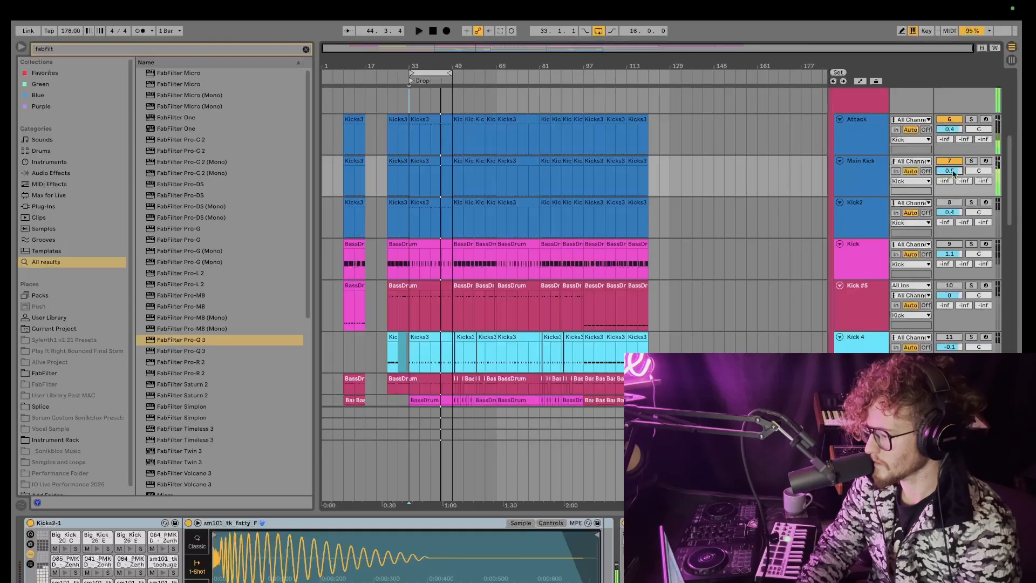
Step: Play the drop again and solo the 38 Serum lead track
scroll(567, 246, down, 15)
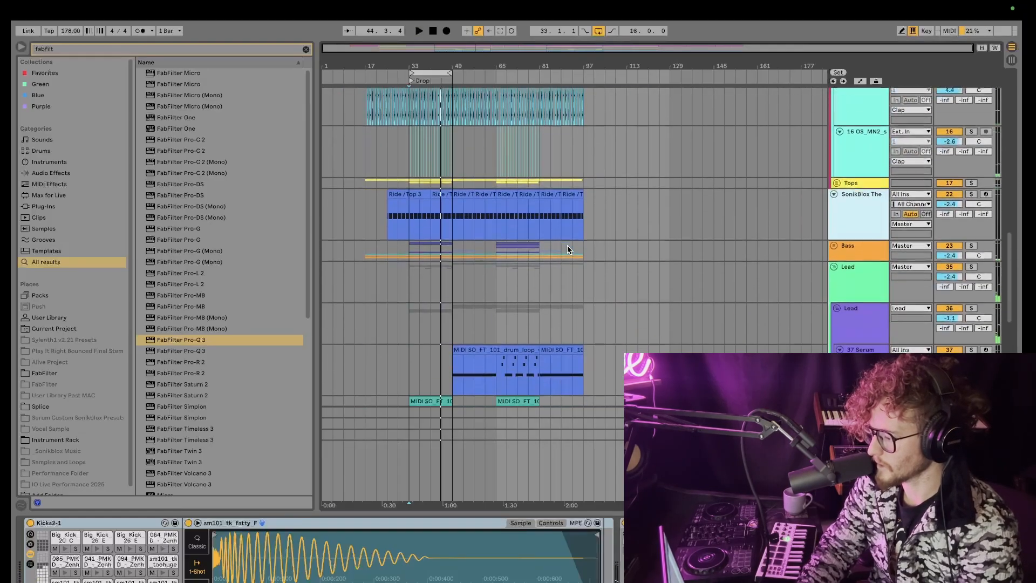
scroll(568, 249, down, 2)
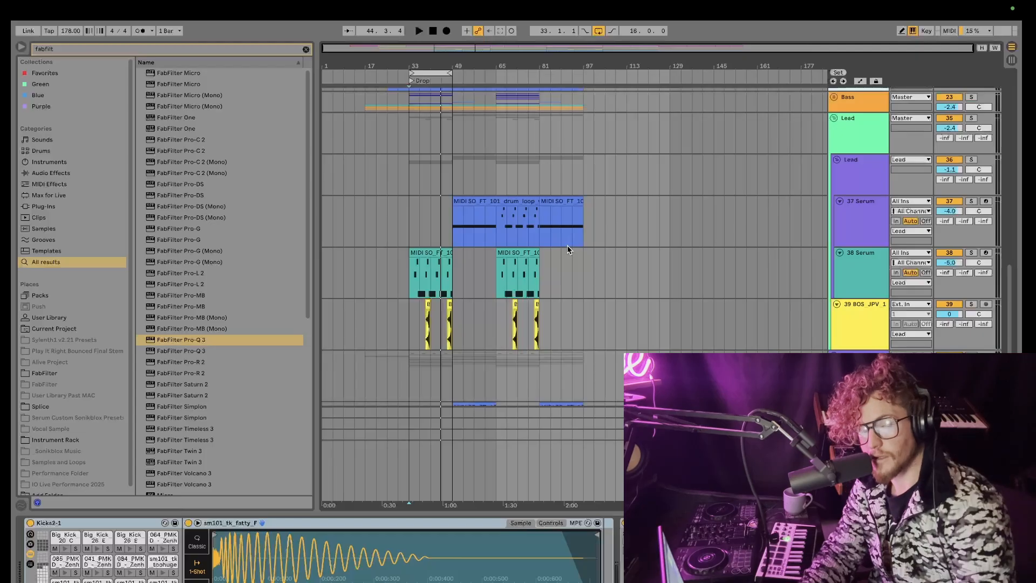
click(415, 181)
key(space)
click(971, 253)
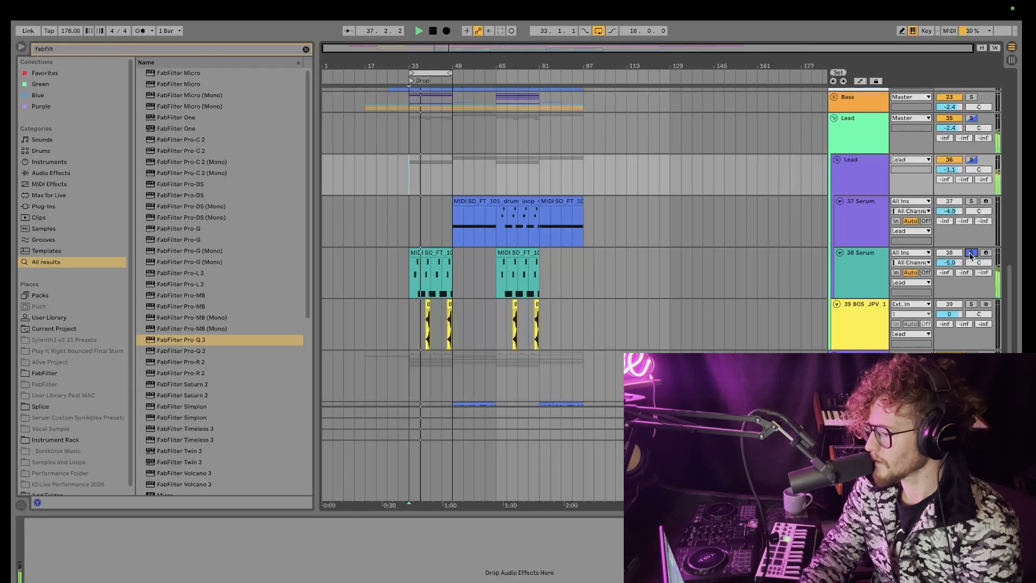
Step: Duplicate the Rift effect in the 38 Serum track's device chain
click(887, 252)
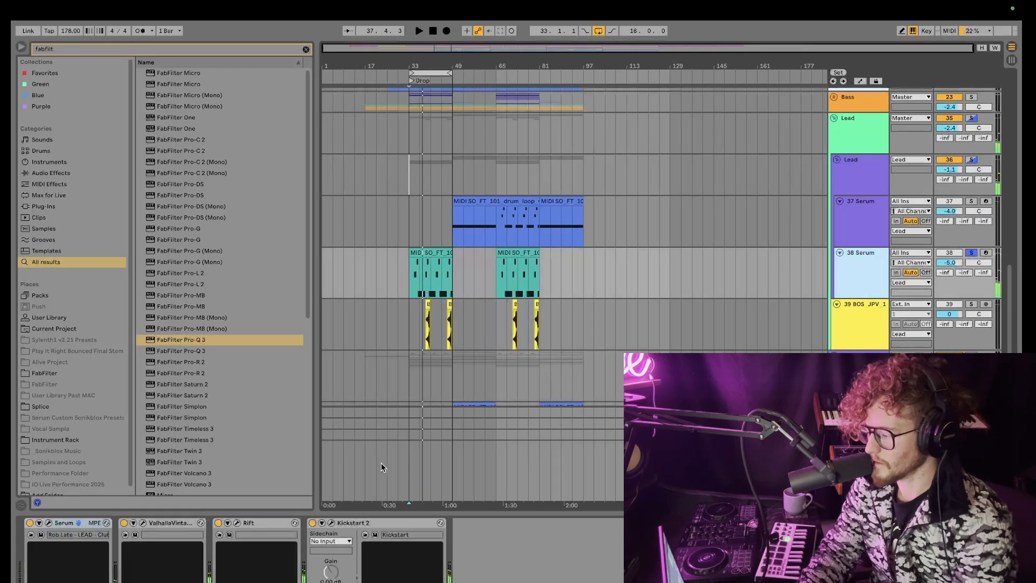
click(257, 525)
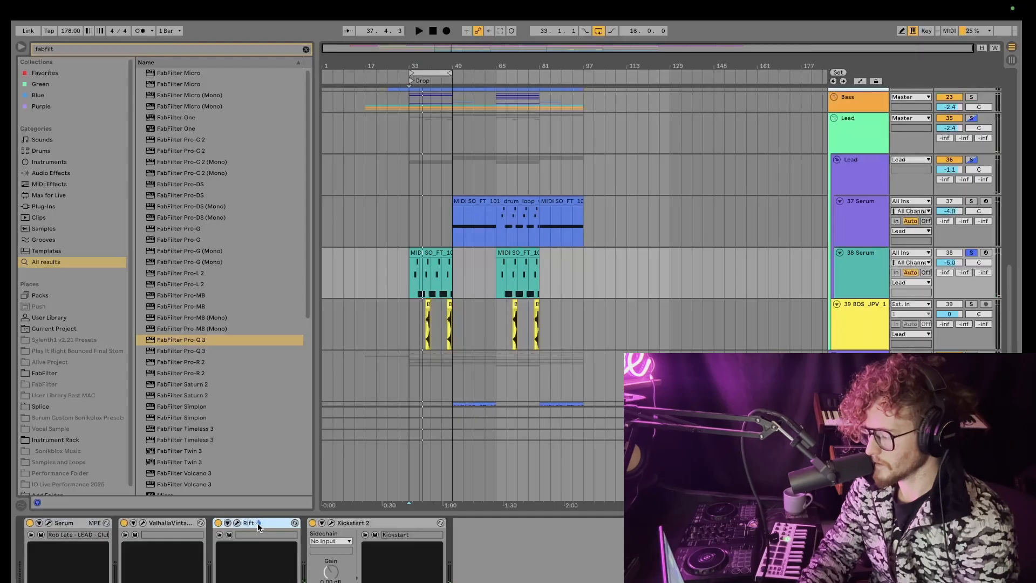
key(super+d)
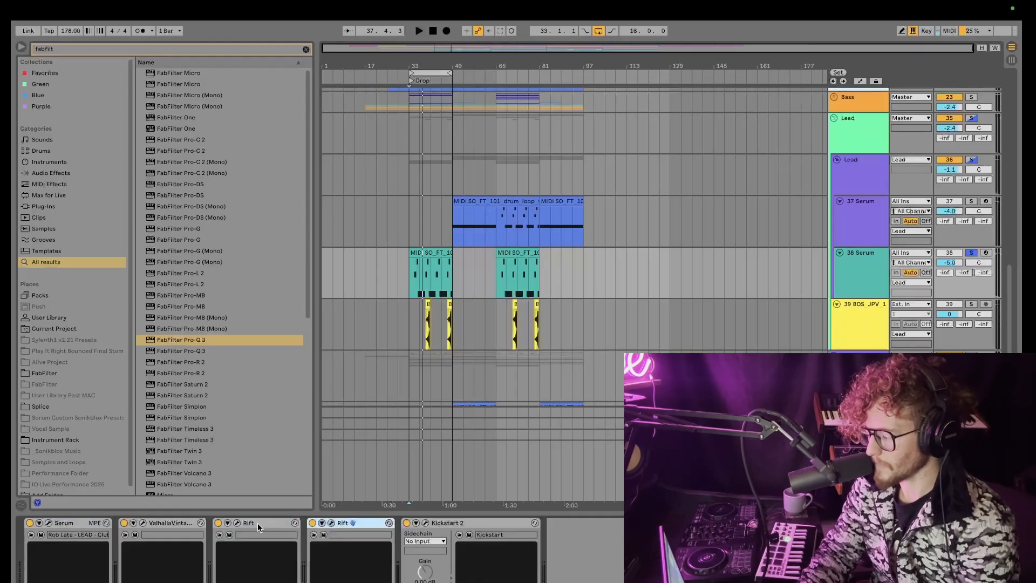
Step: Open the Serum synth on the lead track to inspect its patch
click(217, 523)
click(68, 524)
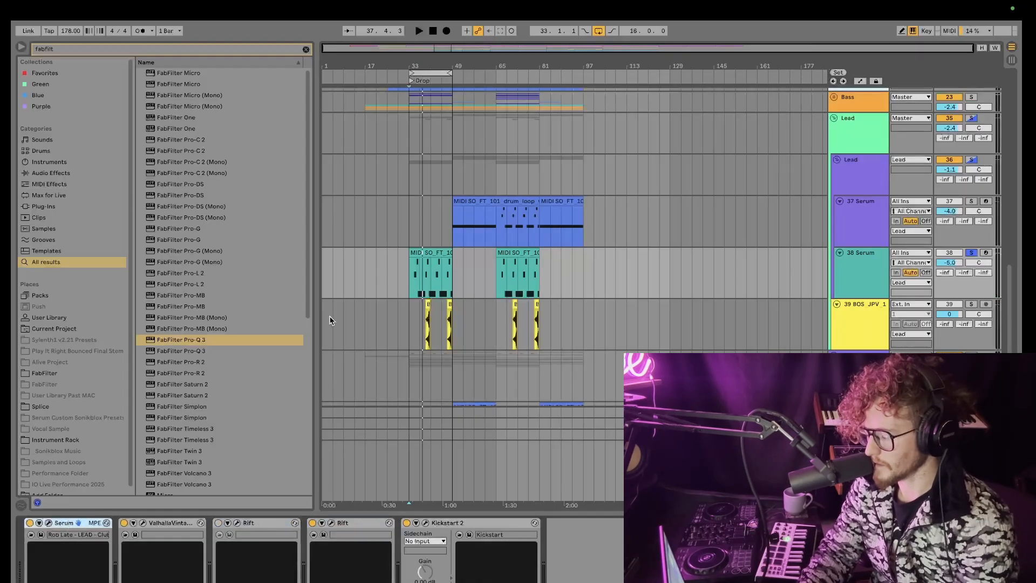
click(49, 523)
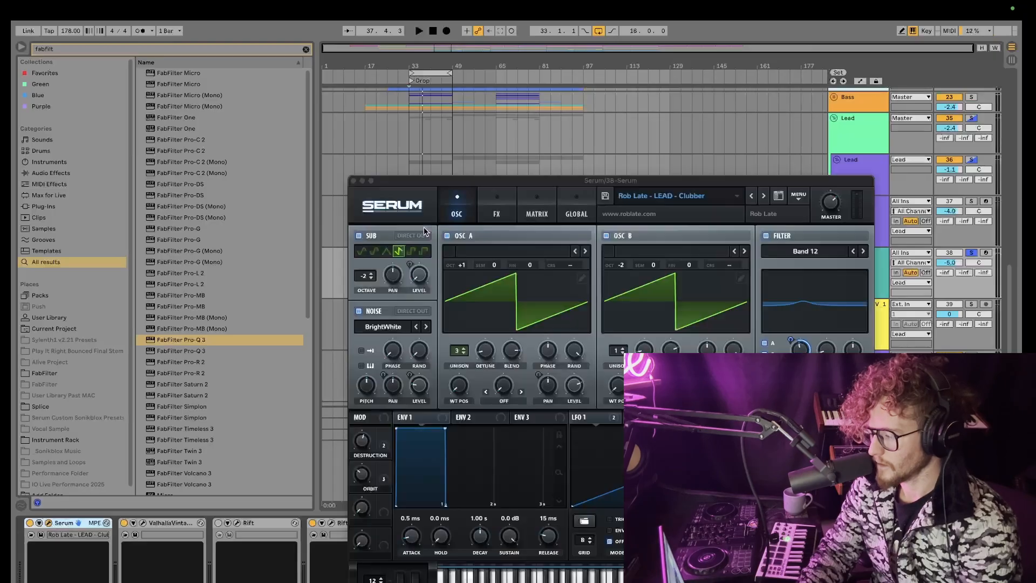
click(353, 181)
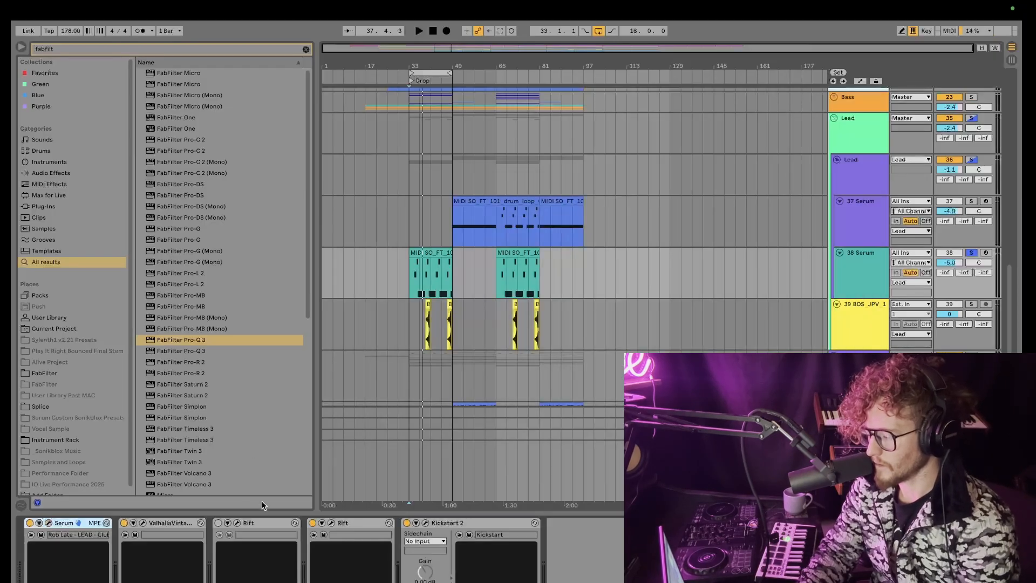
Step: Open the duplicated Rift's Chemical Waves settings and listen to the lead through it
click(259, 524)
click(348, 522)
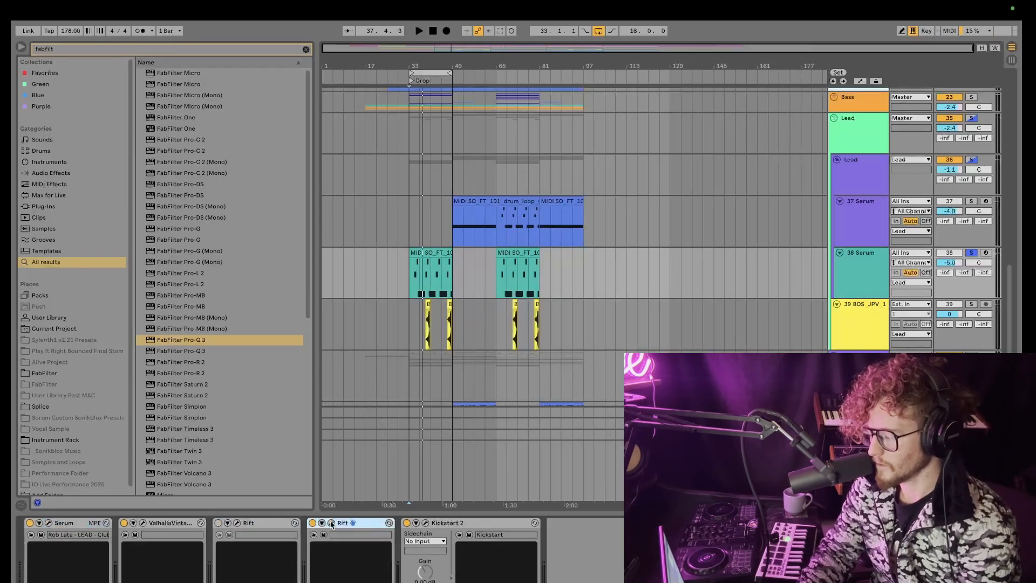
click(331, 523)
key(space)
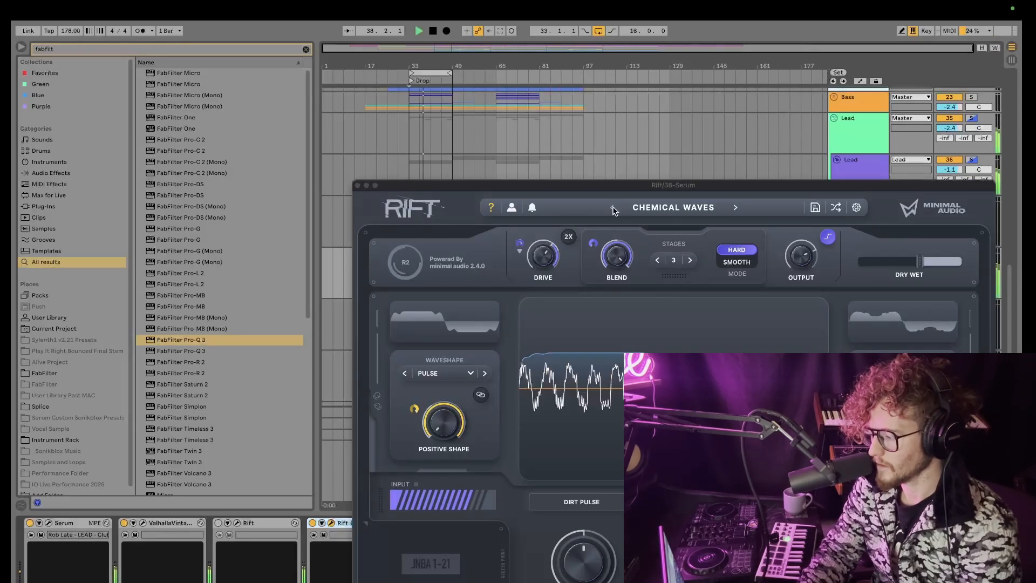
click(358, 185)
key(space)
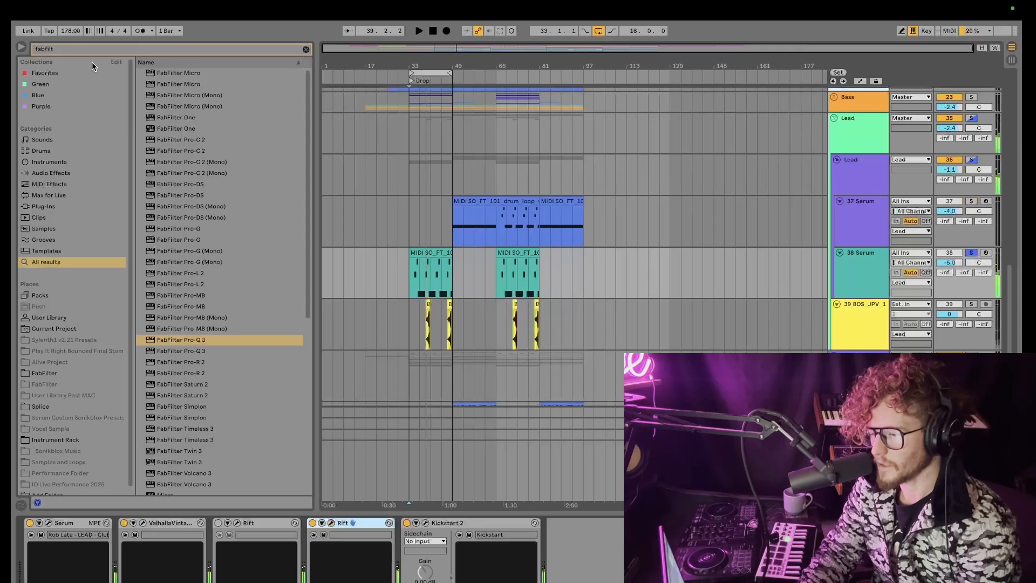
Step: Search the browser for therm and add the Thermal plugin to the 38 Serum track
drag(67, 49, 11, 37)
text(rm)
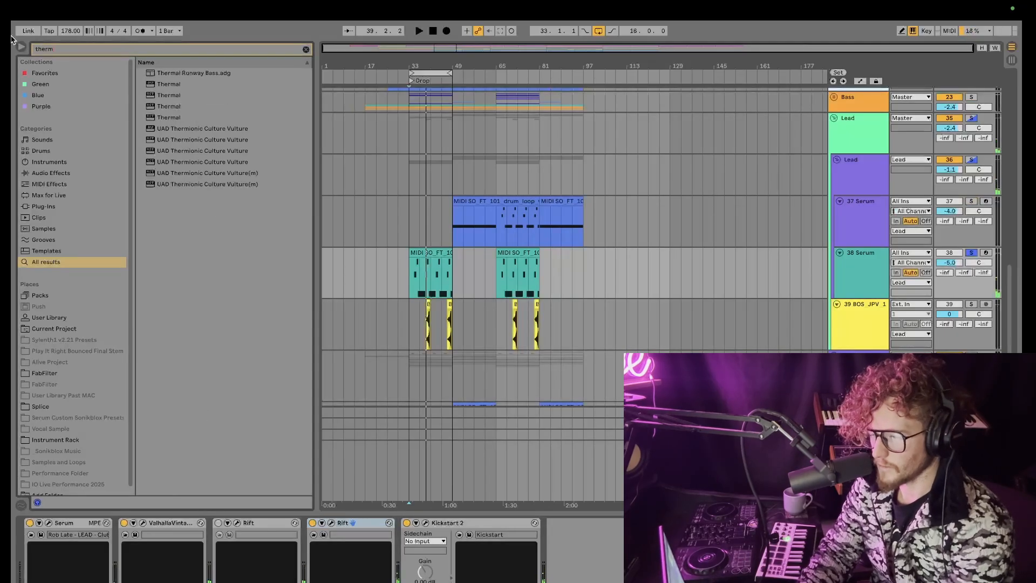
click(172, 96)
drag(420, 528, 408, 536)
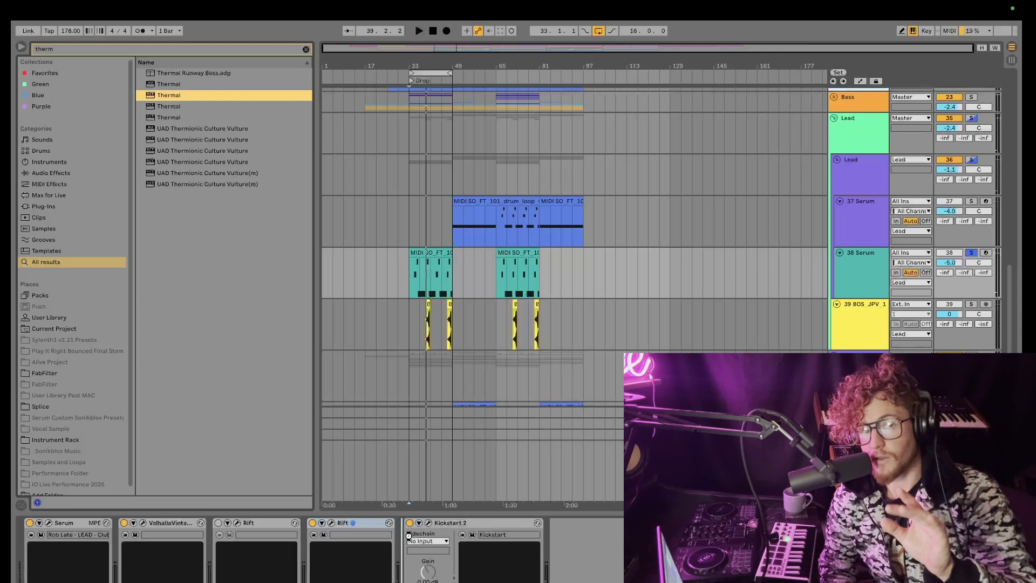
drag(409, 535, 407, 539)
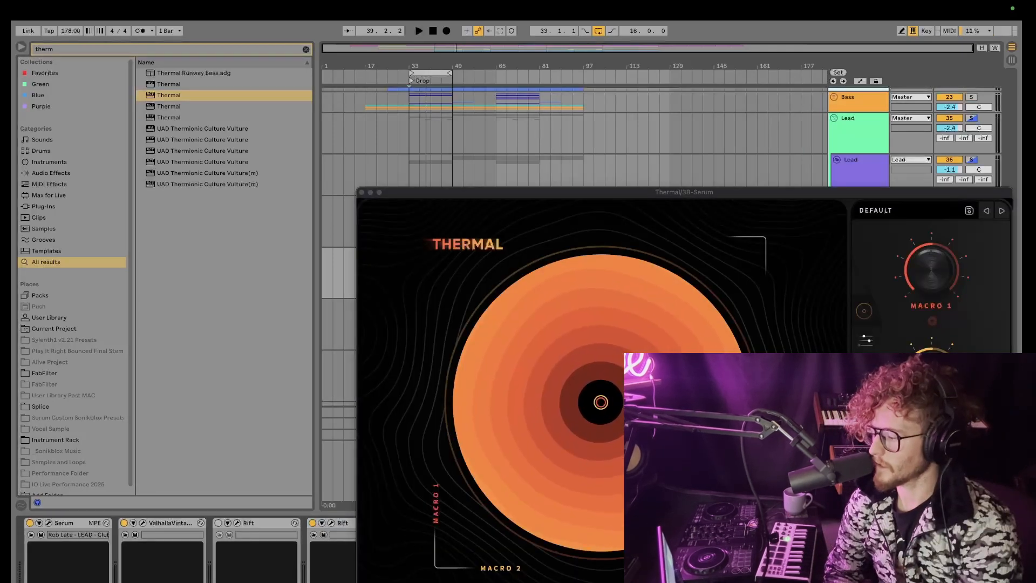
Step: Load the Into Eights preset from the Rhythmic category in Thermal on the 38 Serum track, then close the plugin
click(876, 210)
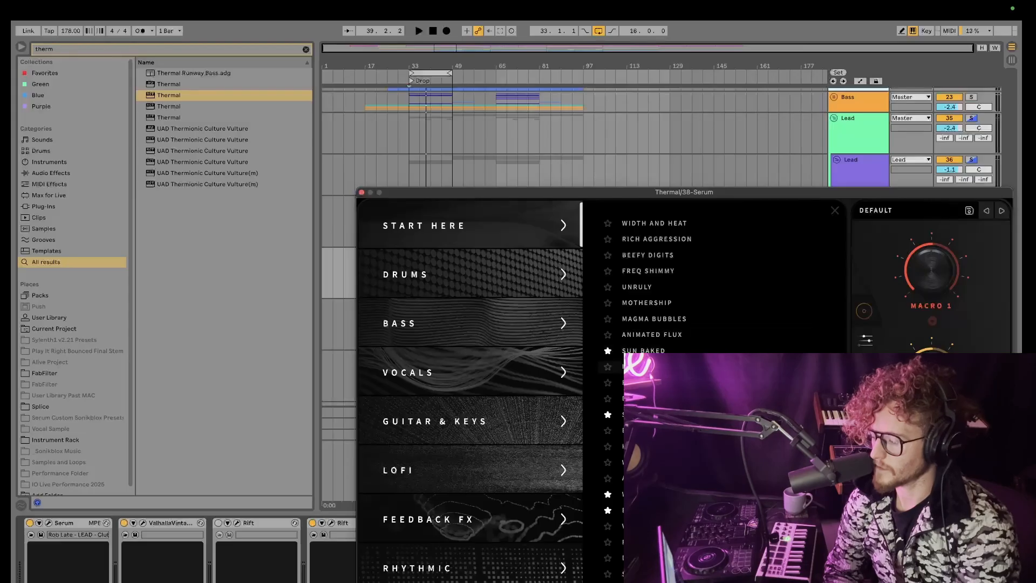
scroll(498, 394, down, 5)
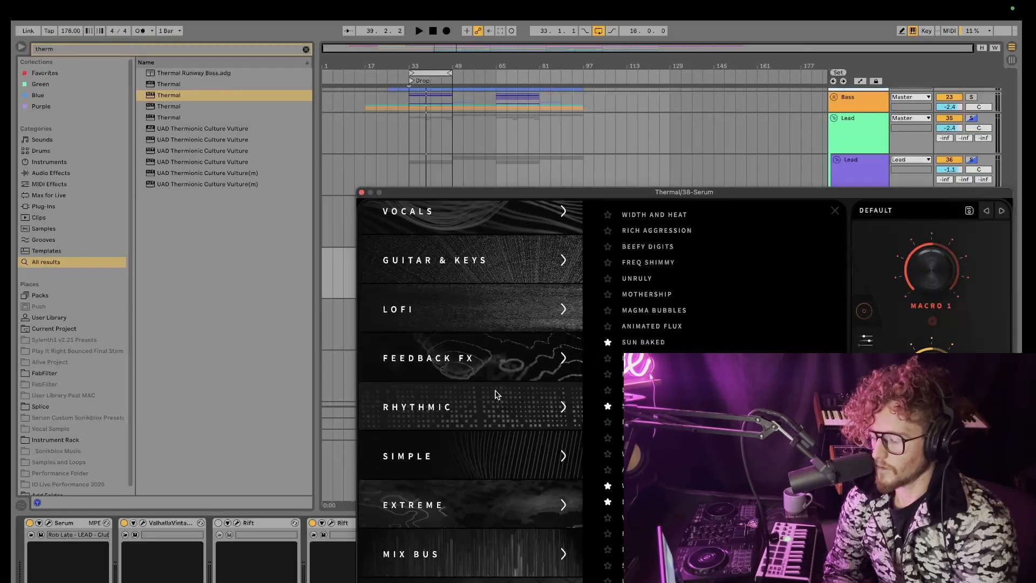
click(497, 395)
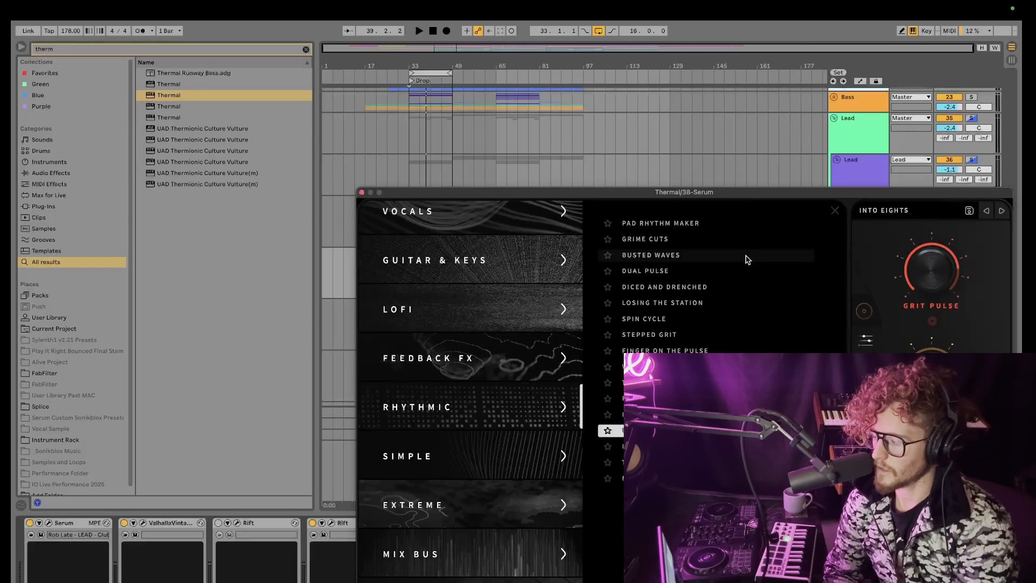
click(864, 312)
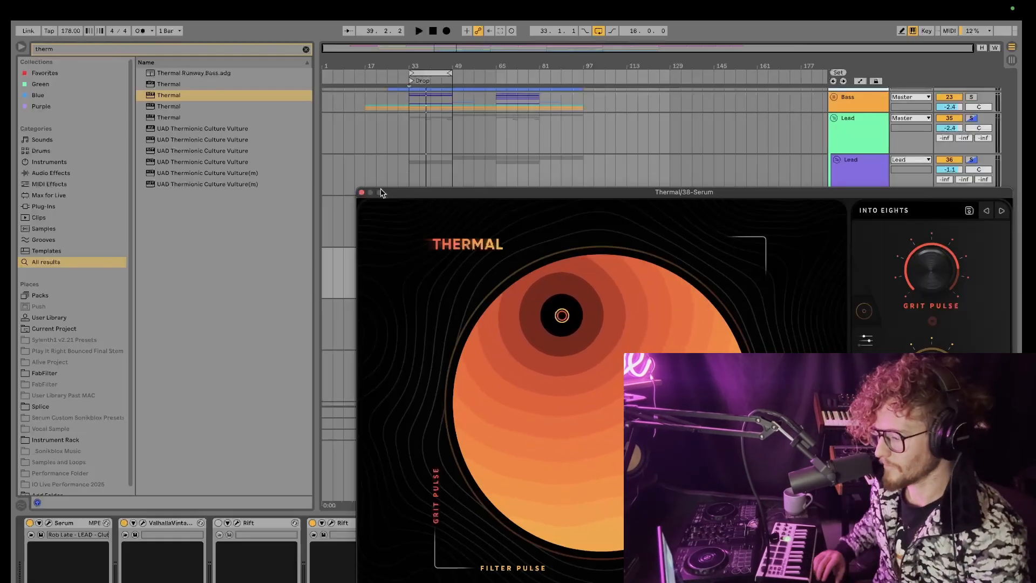
click(362, 192)
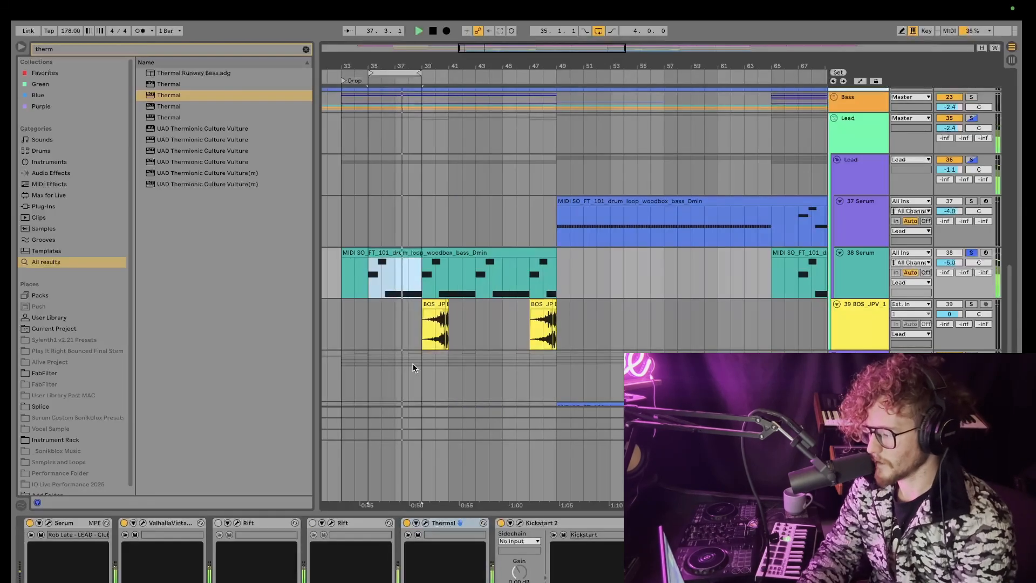
Step: Reopen Thermal on the 38 Serum track and play the drop to audition the effect
click(426, 523)
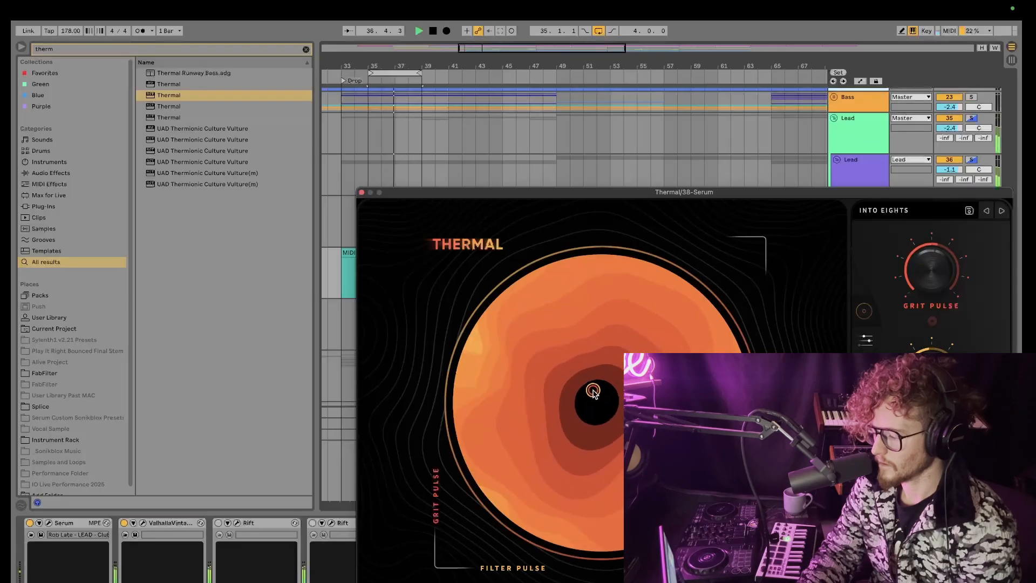
key(space)
click(361, 192)
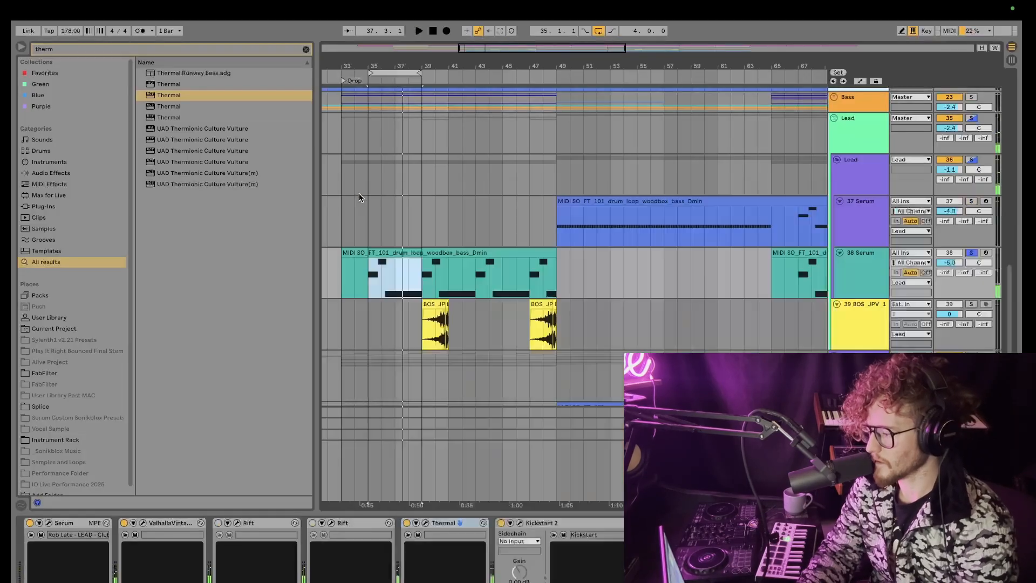
Step: Unsolo the 38 Serum track, play from the drop, and raise its volume to -2.5 dB
click(975, 252)
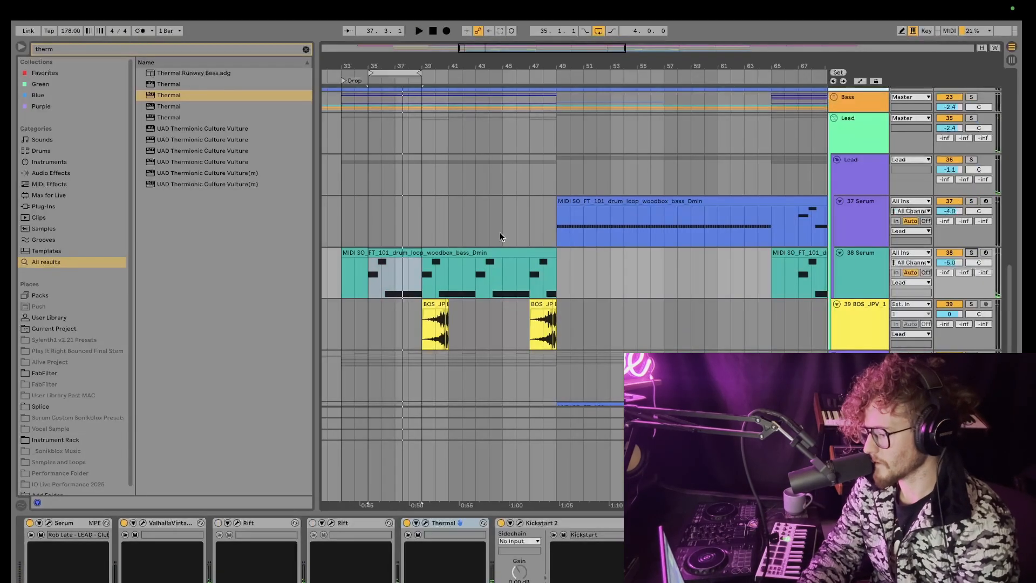
click(369, 219)
key(space)
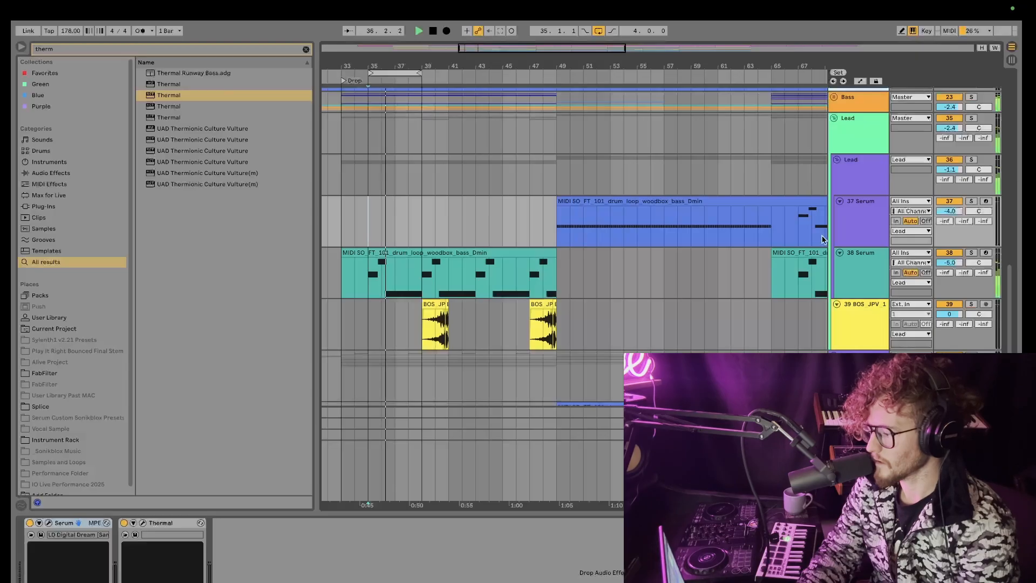
drag(950, 263, 949, 250)
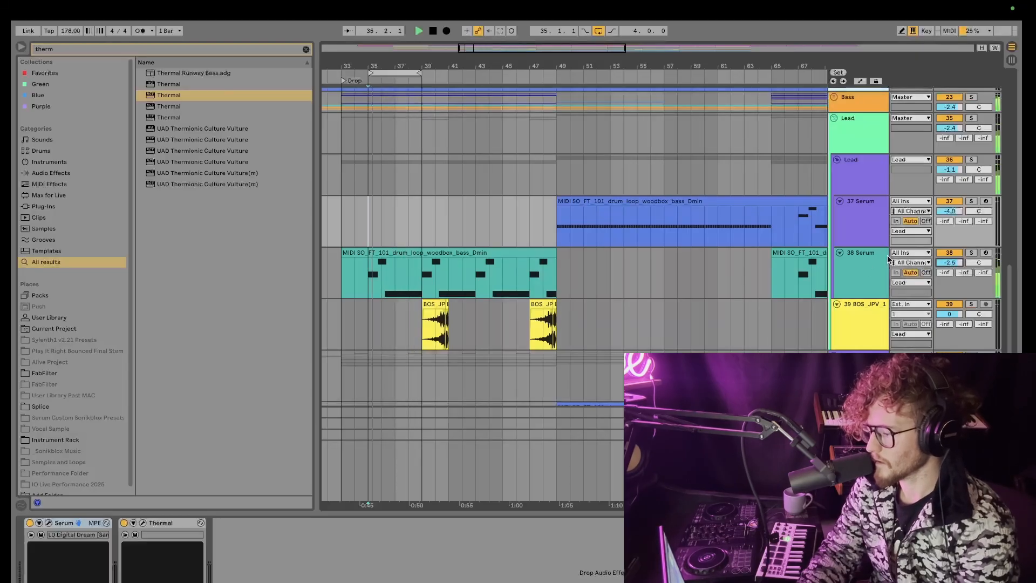
Step: Open Thermal on the 37 Serum track and move its XY control toward the lower-left drive corner
click(971, 252)
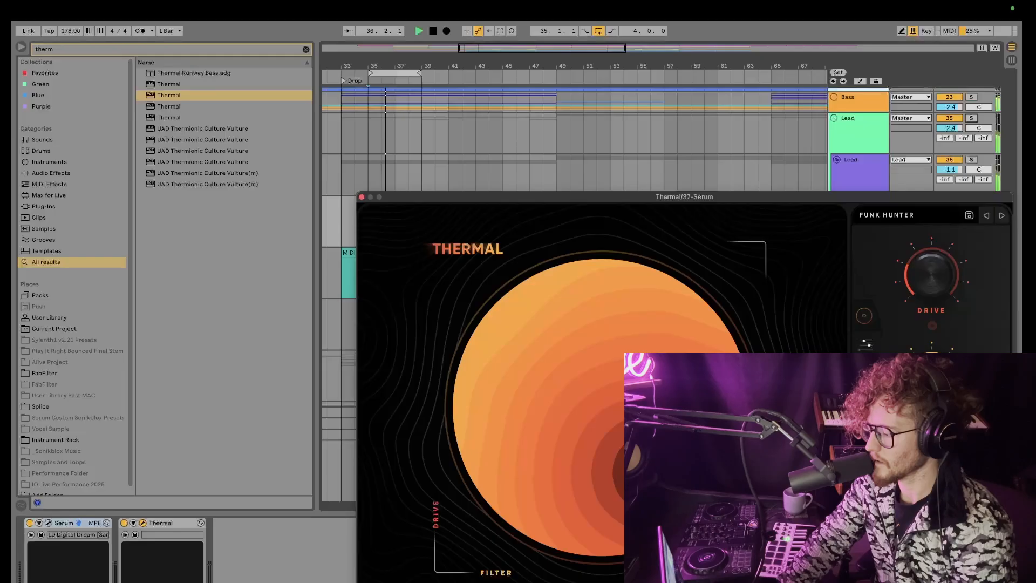
drag(656, 473, 483, 462)
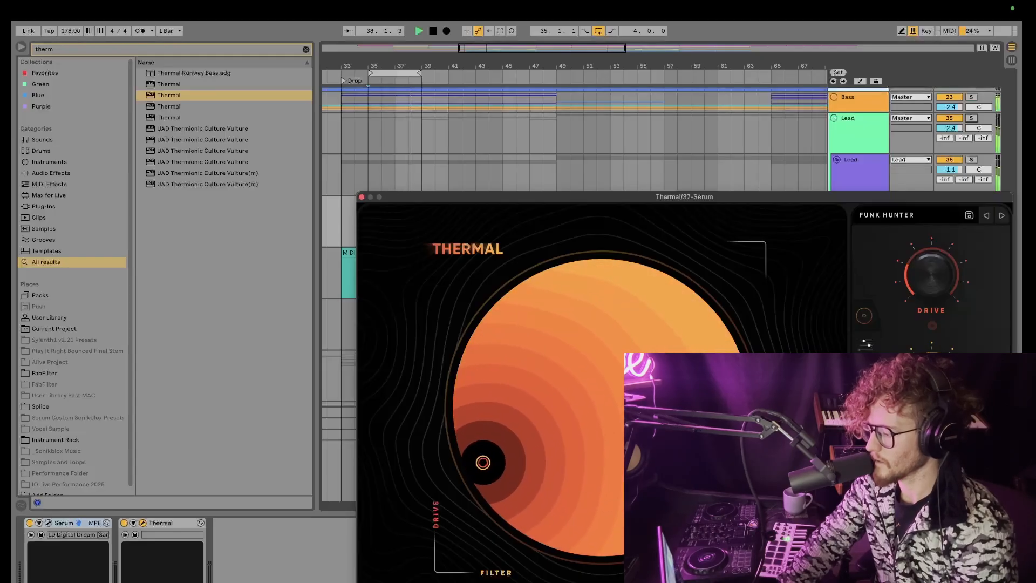
click(362, 198)
Step: Browse the lead tracks in the arrangement and select the 38 Serum track
scroll(754, 289, down, 5)
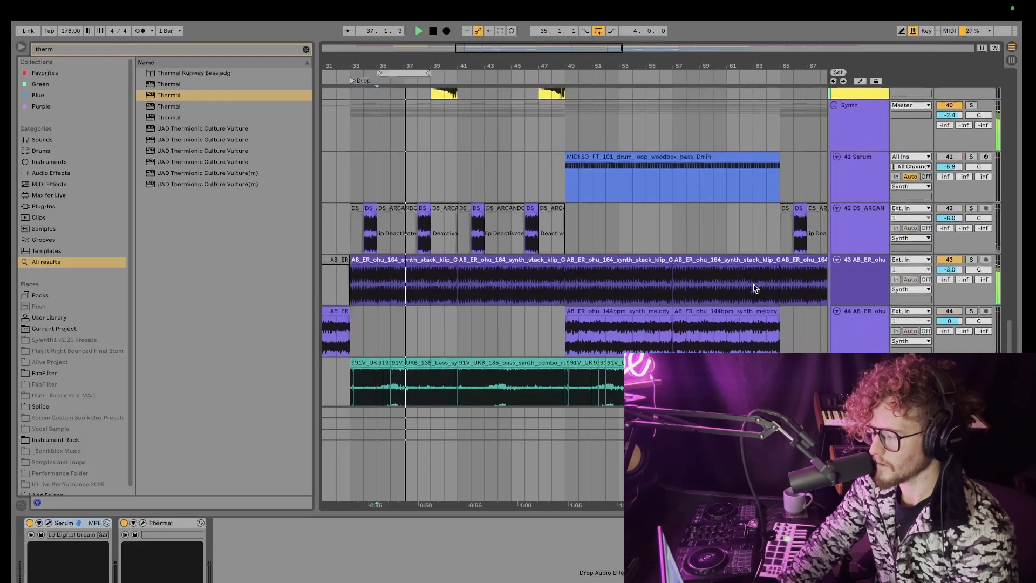
scroll(652, 221, up, 3)
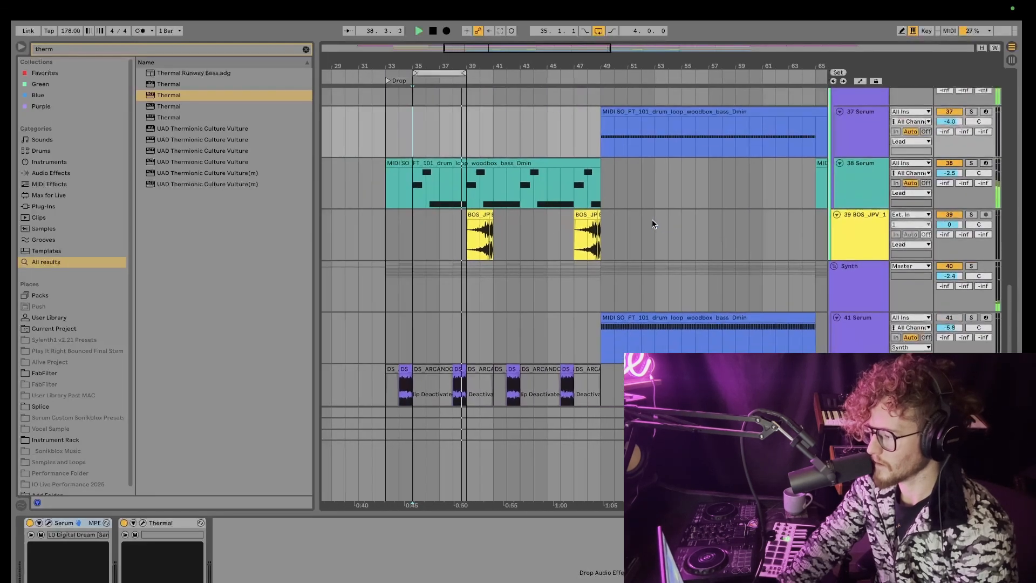
click(849, 171)
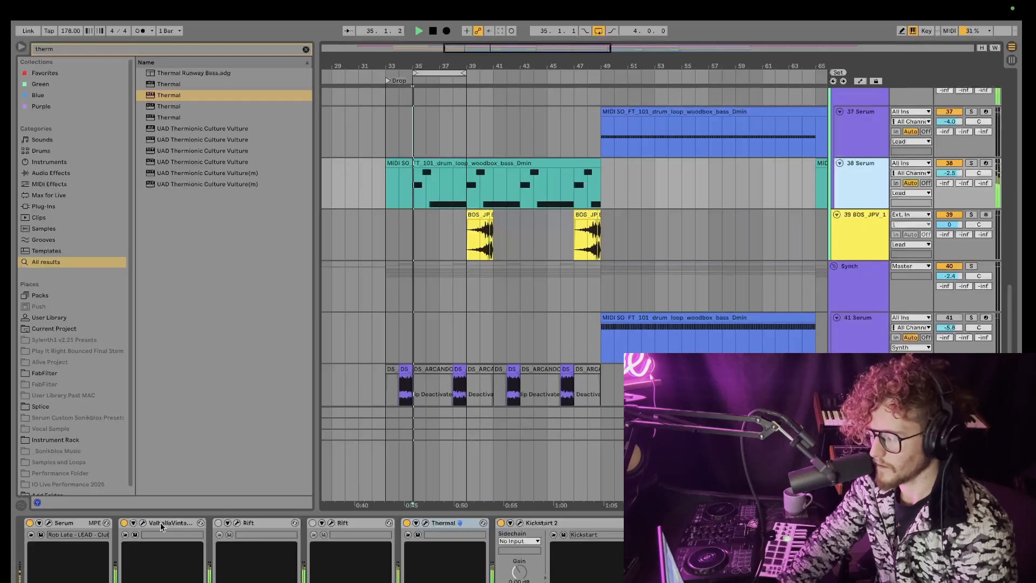
scroll(786, 199, up, 2)
click(809, 160)
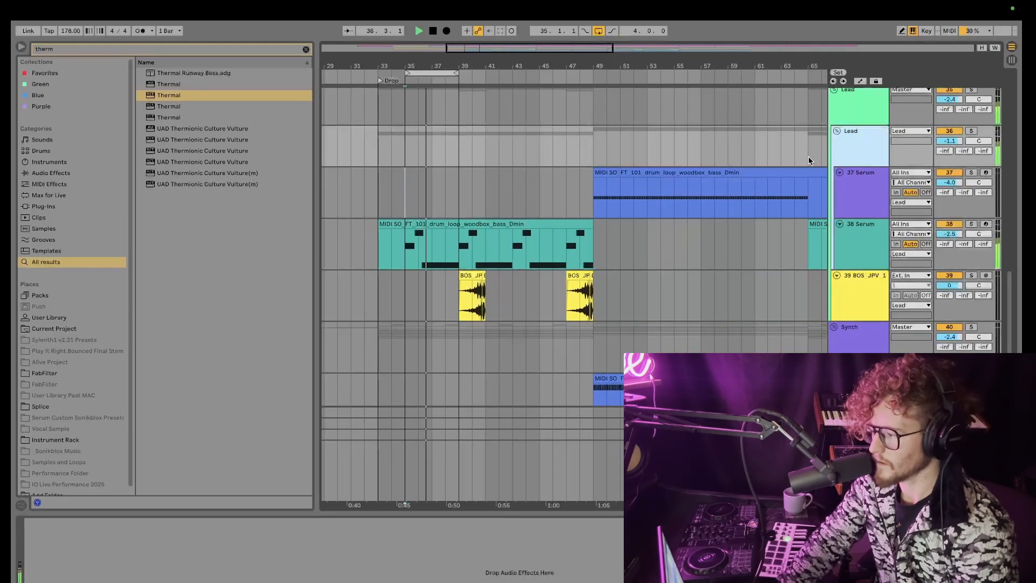
click(849, 111)
scroll(824, 199, up, 2)
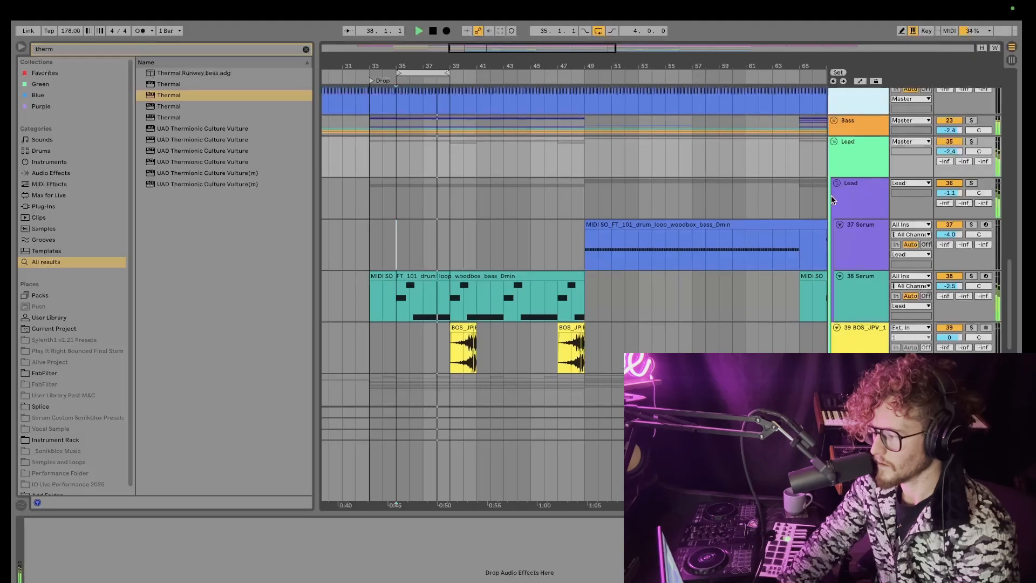
click(840, 246)
click(843, 291)
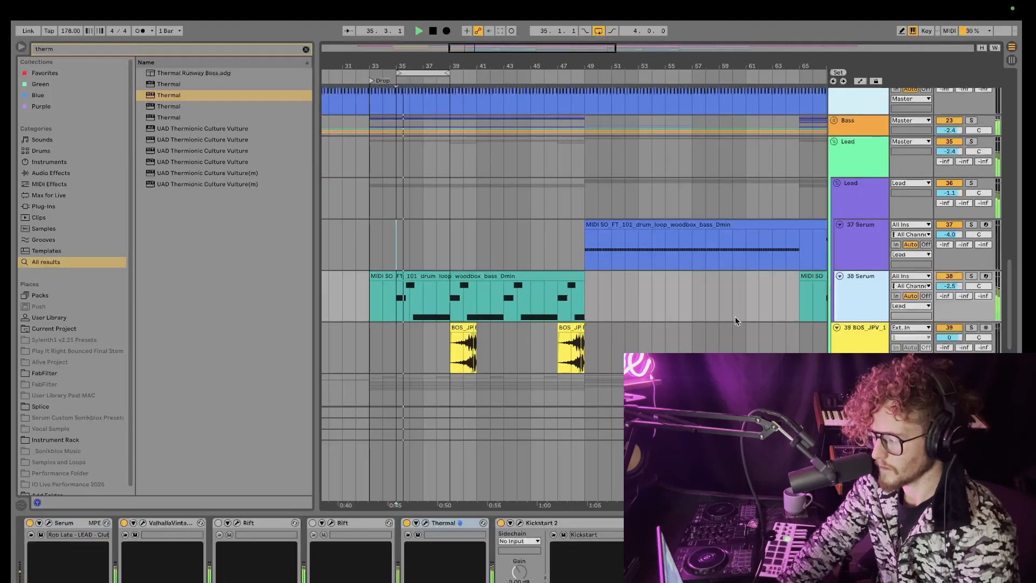
Step: Inspect the Kickstart 2 and Thermal plugins on the 38 Serum track while playing the drop
click(502, 522)
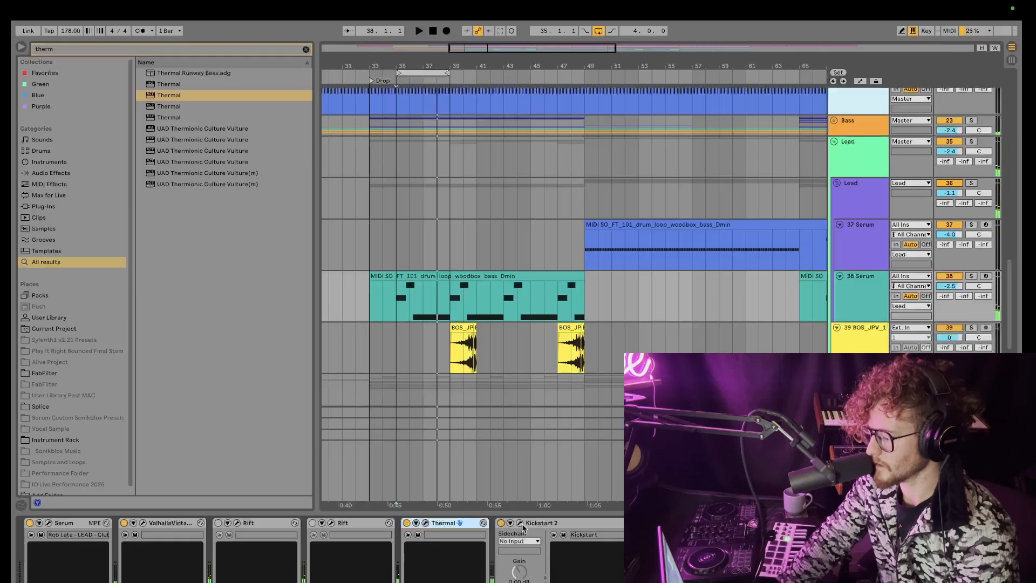
click(520, 523)
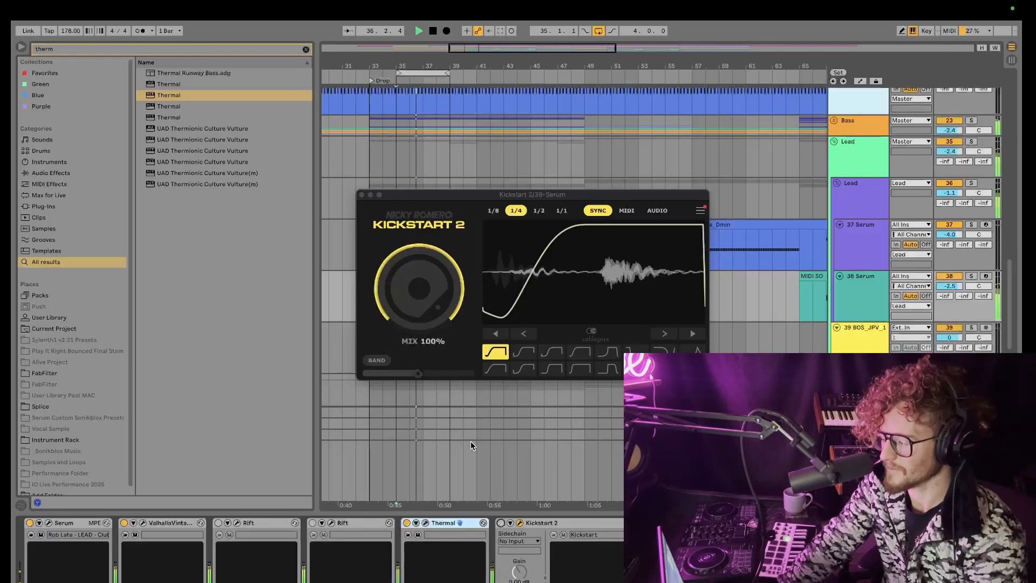
click(362, 195)
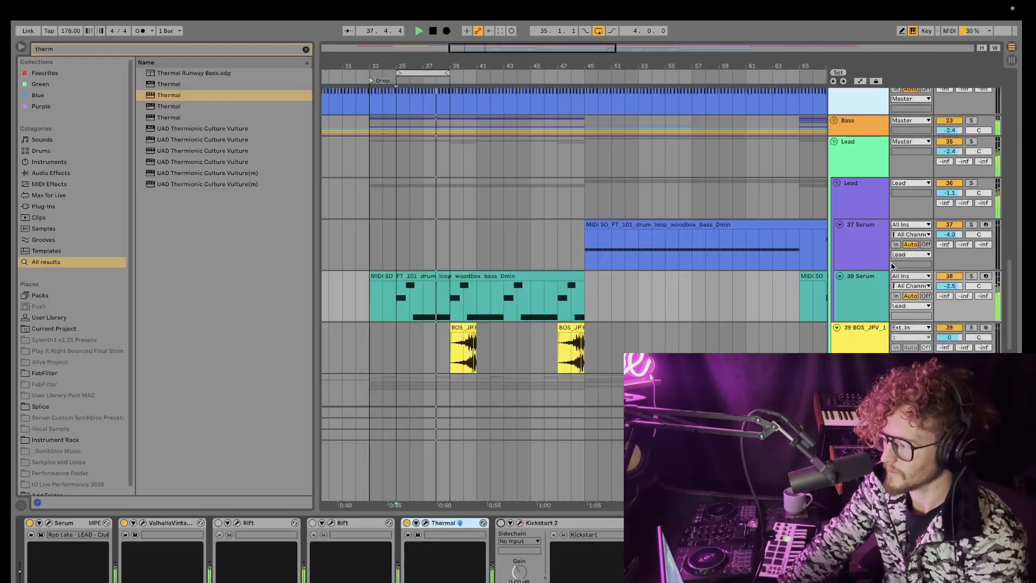
scroll(528, 247, down, 3)
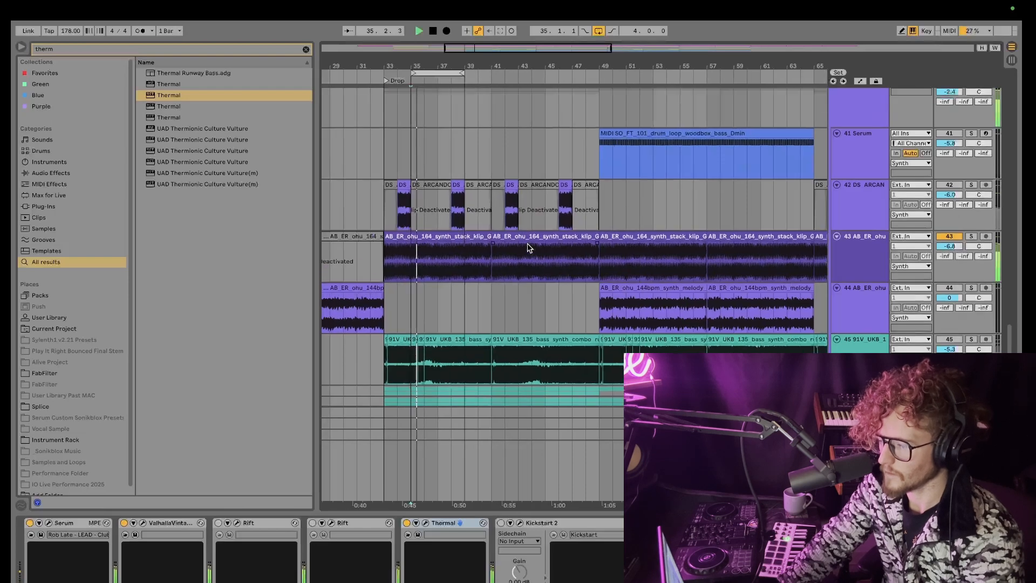
click(850, 193)
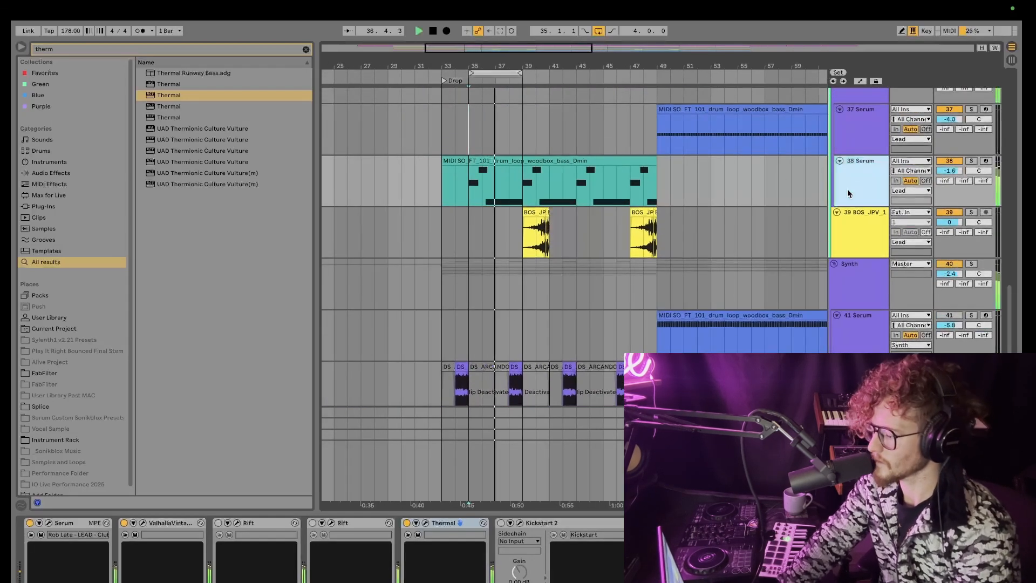
click(426, 524)
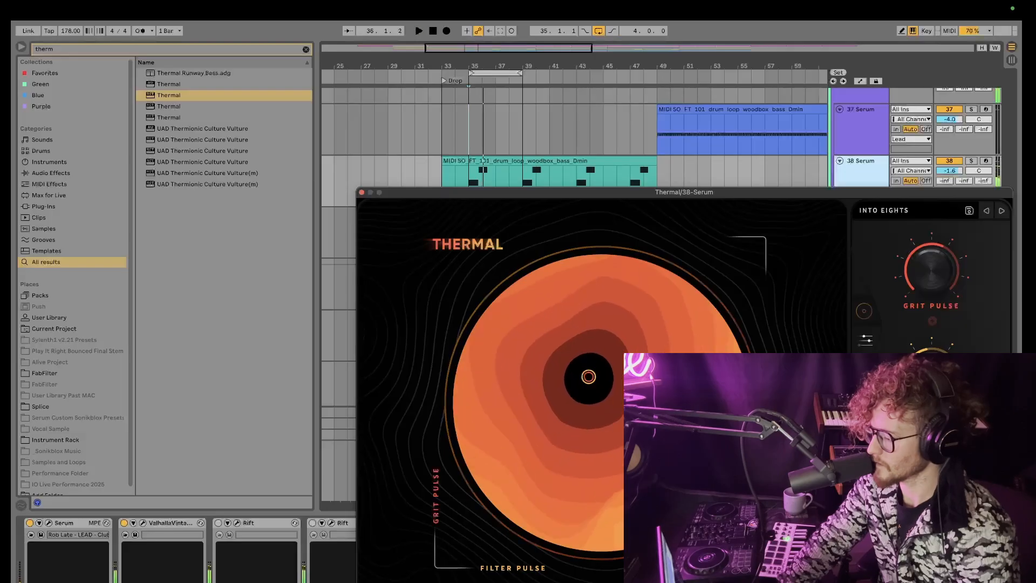
key(space)
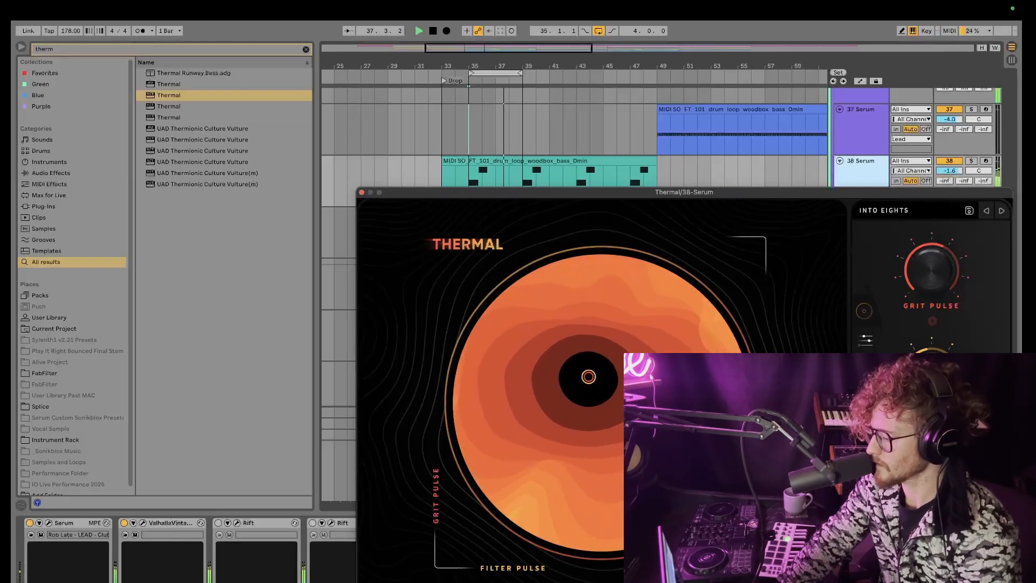
click(362, 192)
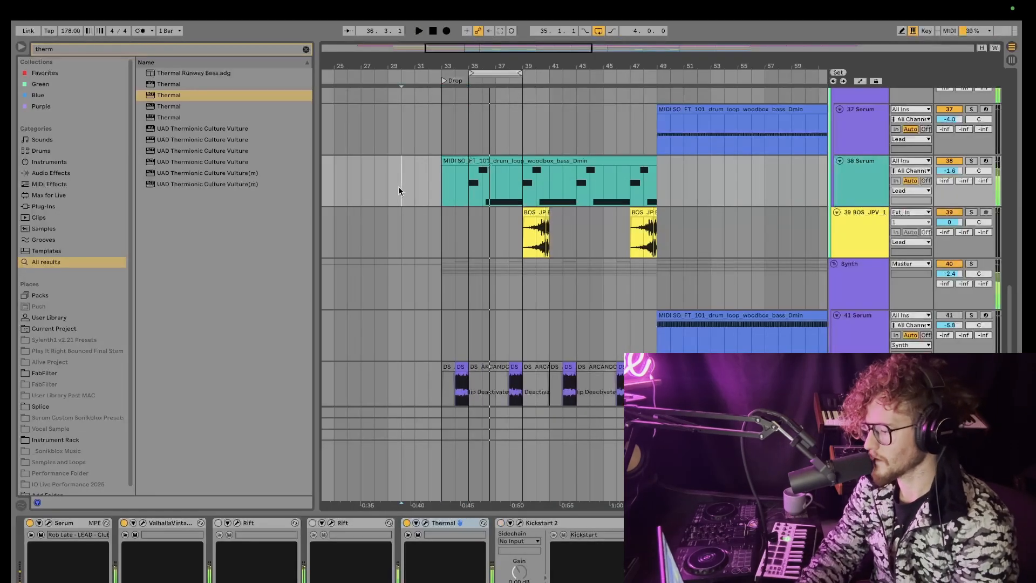
Step: Loop the clicked region on the 38 Serum track and select the 41 Serum track
click(399, 187)
key(ctrl+l)
scroll(459, 185, down, 3)
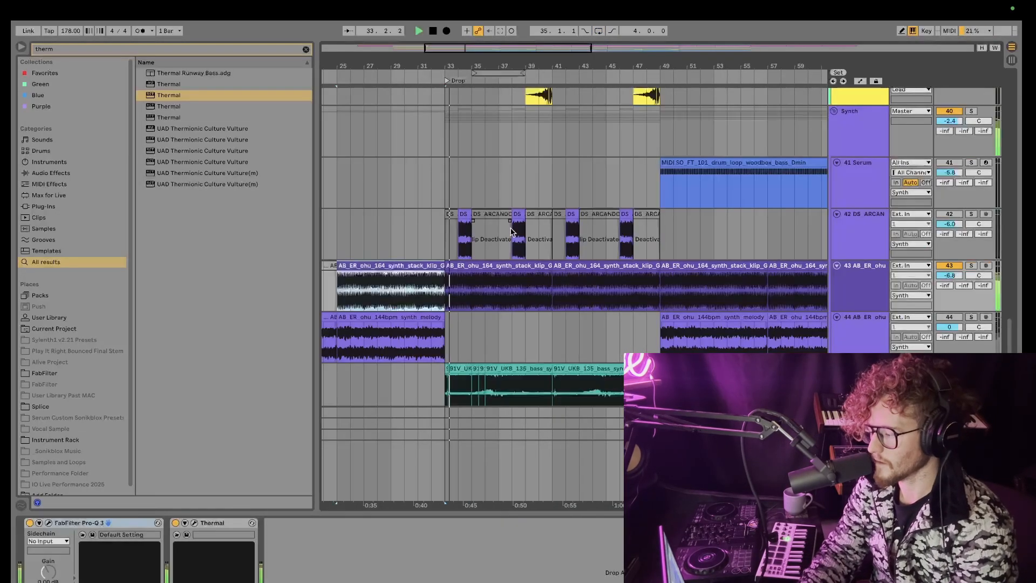
click(509, 186)
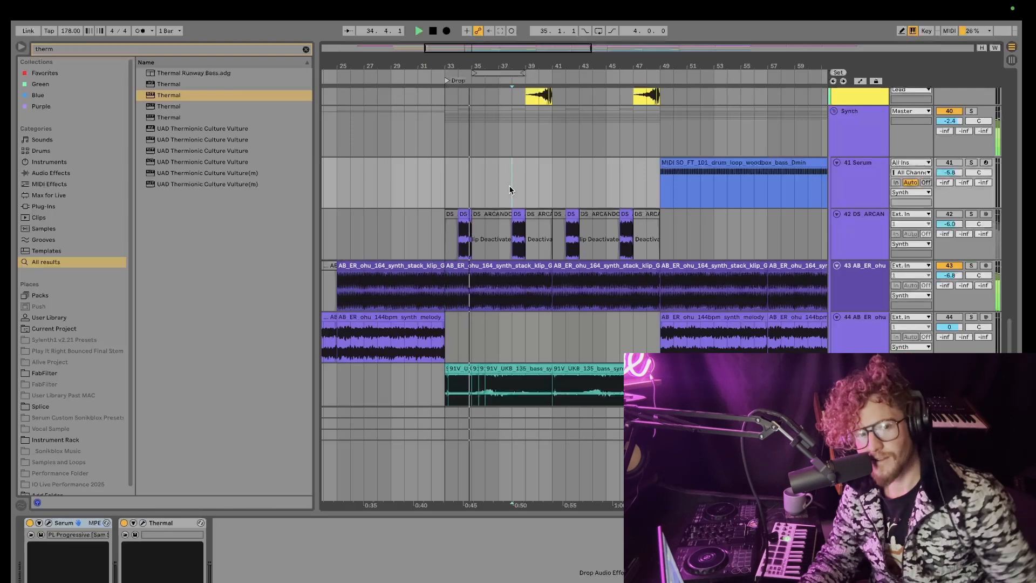
Step: Scroll through the arrangement's tracks around the drop section
scroll(510, 186, up, 3)
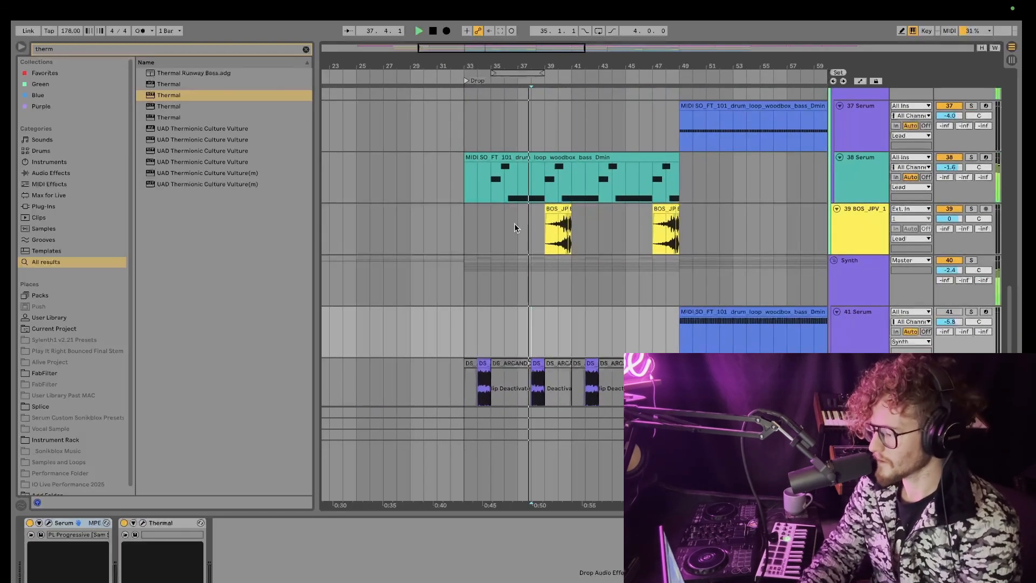
scroll(514, 223, up, 3)
scroll(514, 223, up, 5)
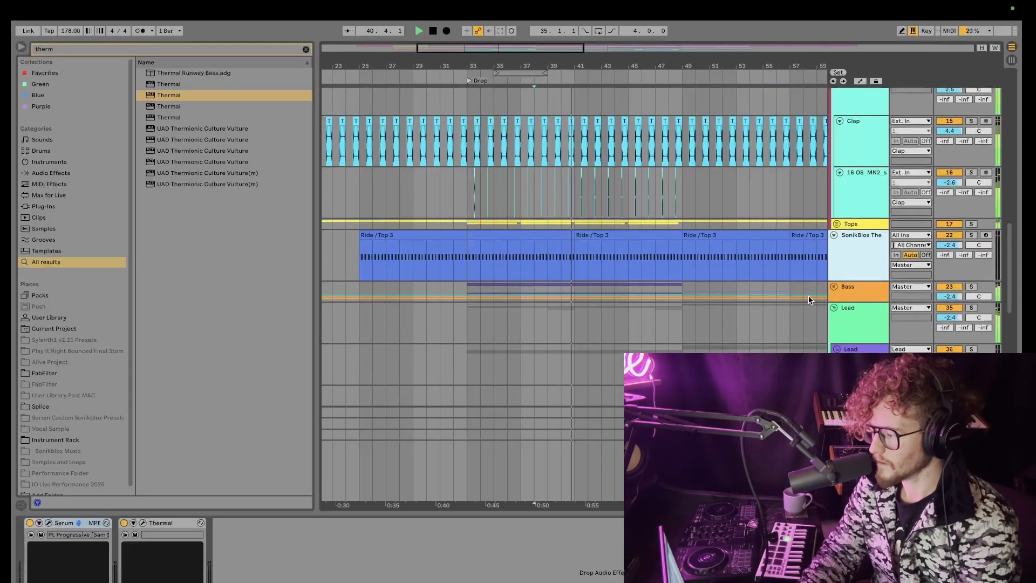
scroll(810, 300, down, 3)
scroll(810, 301, down, 4)
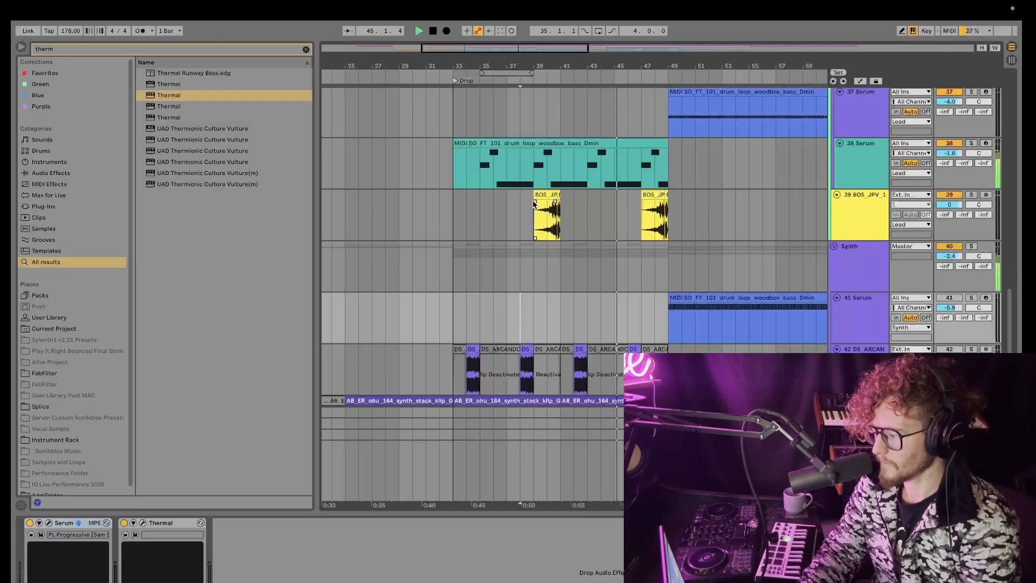
scroll(590, 215, up, 3)
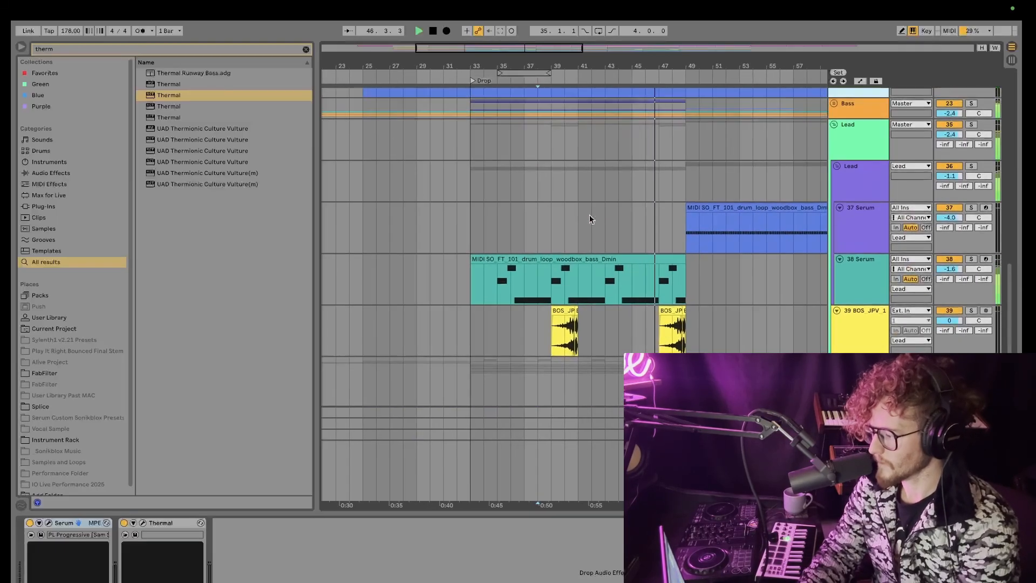